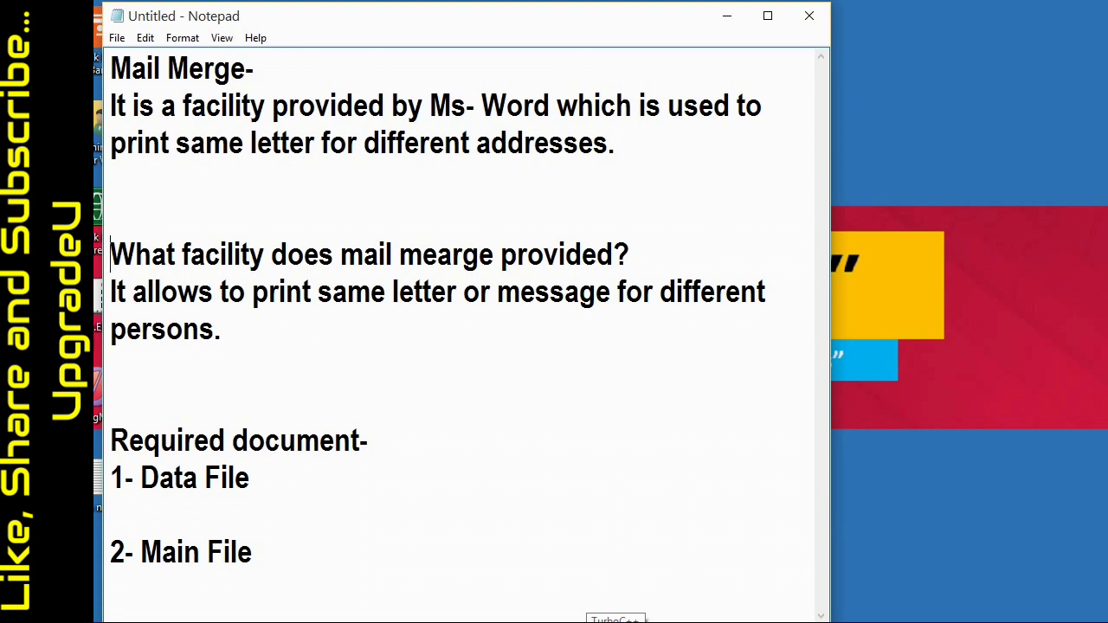
# - Bring the student data file window forward to review its five-student table
pyautogui.moveTo(660, 620)
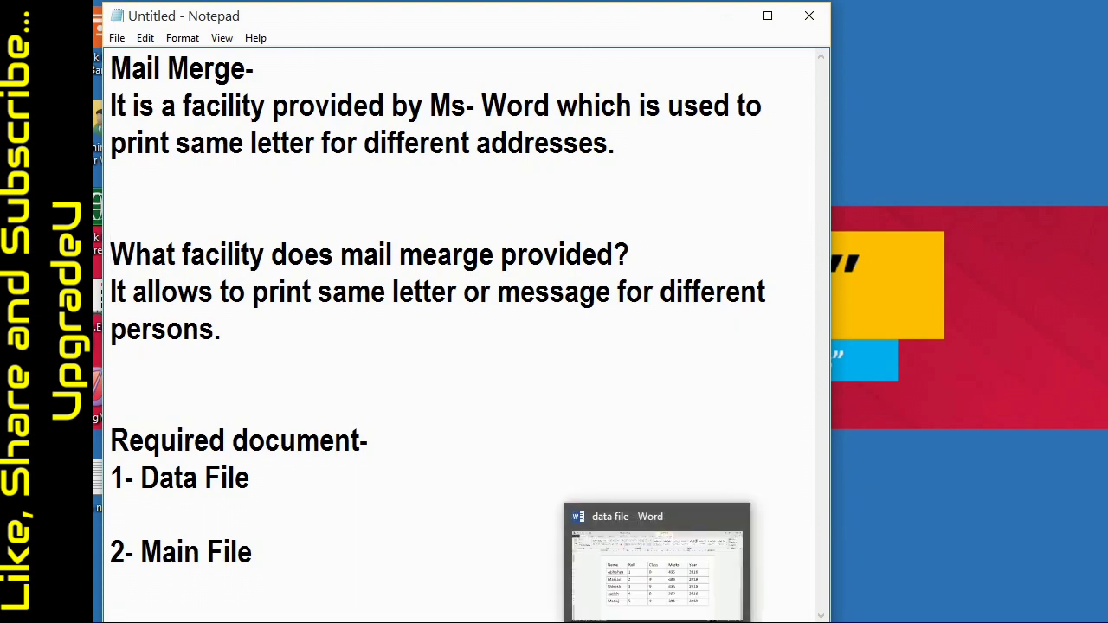
pyautogui.click(657, 575)
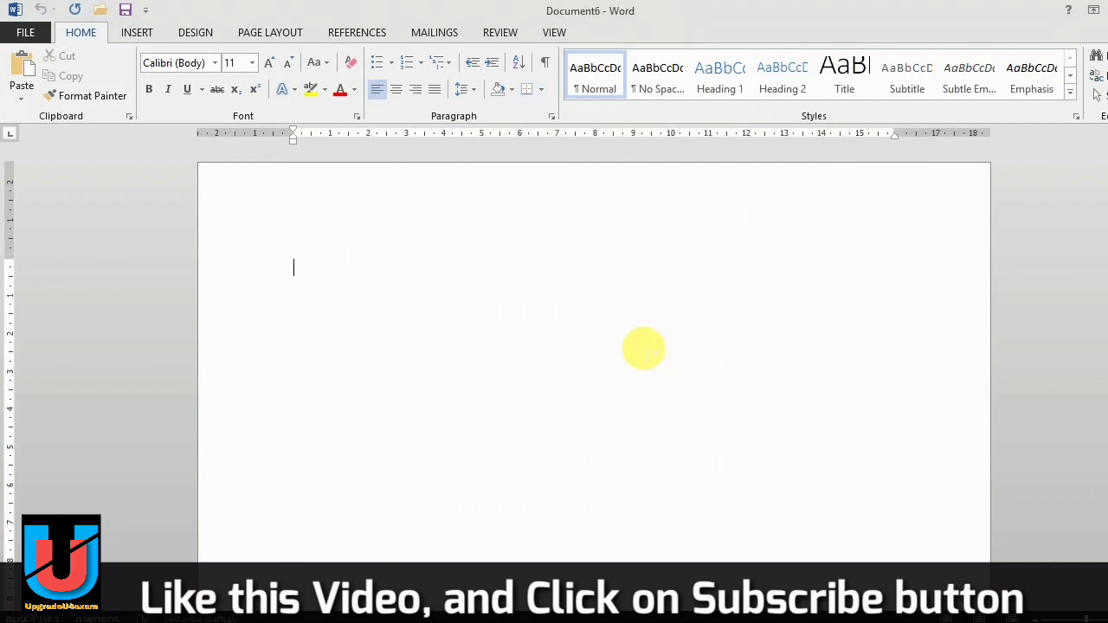
# - Type 'Mr.' in a larger font, set up a Letters mail merge, and open Select Recipients
pyautogui.hotkey('ctrl', ']')
pyautogui.hotkey('ctrl', ']')
pyautogui.hotkey('ctrl', ']')
pyautogui.hotkey('ctrl', ']')
pyautogui.hotkey('ctrl', ']')
pyautogui.hotkey('ctrl', ']')
pyautogui.hotkey('ctrl', ']')
pyautogui.write('Mr.')
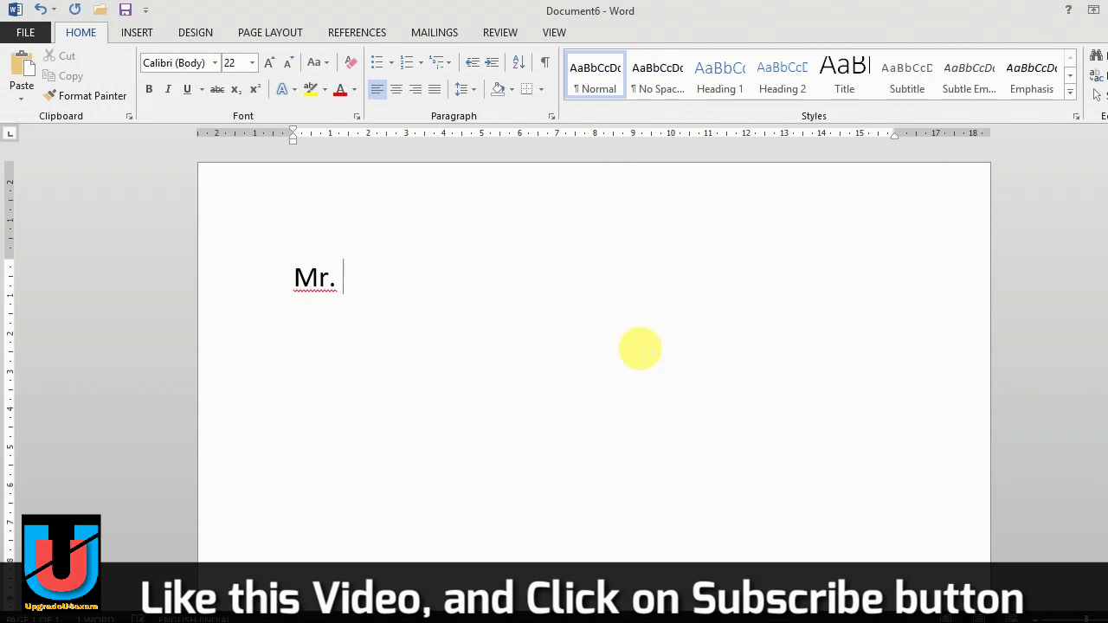
pyautogui.click(444, 36)
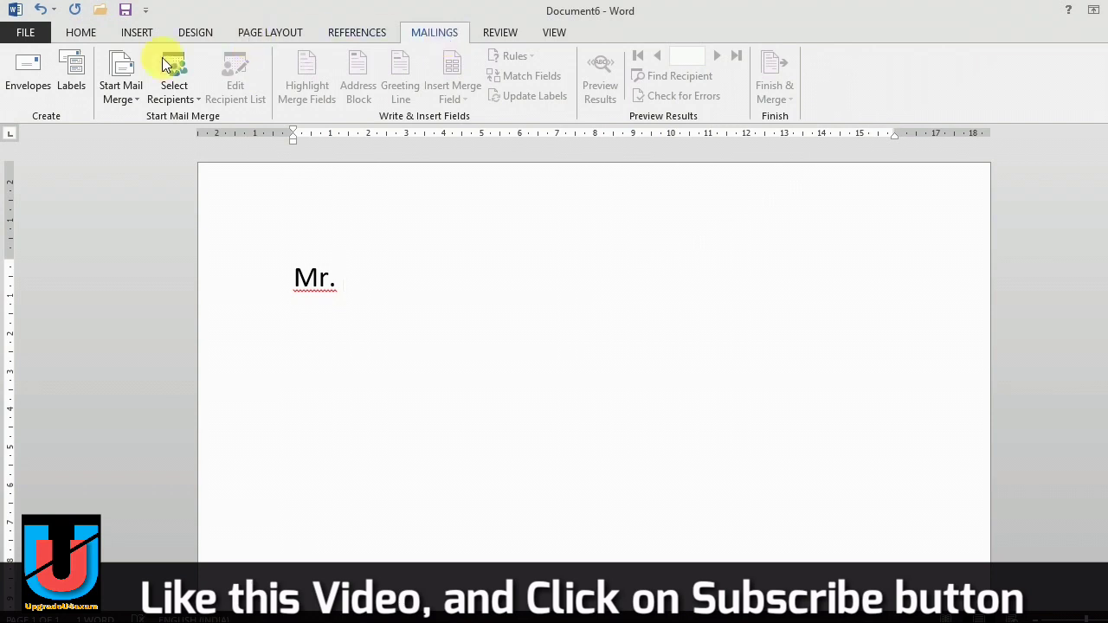
pyautogui.click(133, 103)
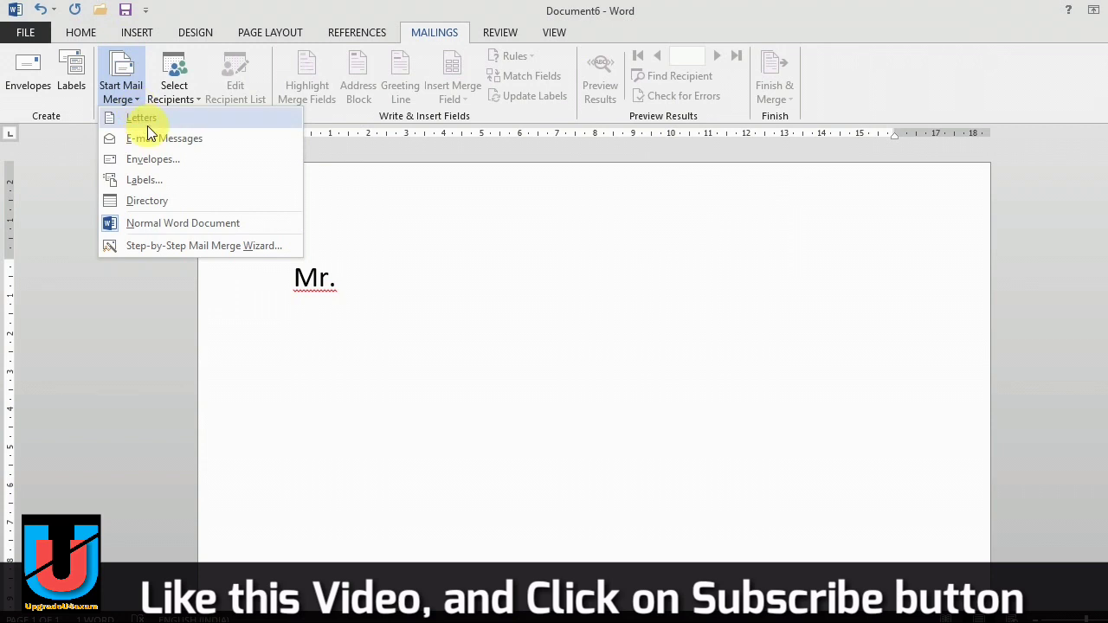
pyautogui.click(147, 125)
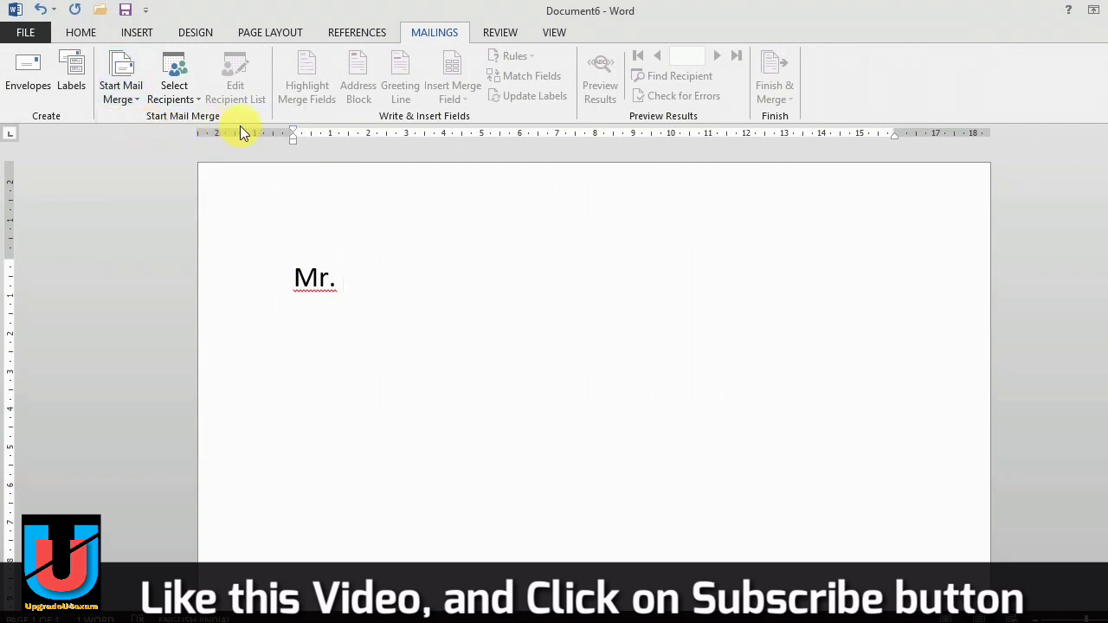
pyautogui.click(188, 94)
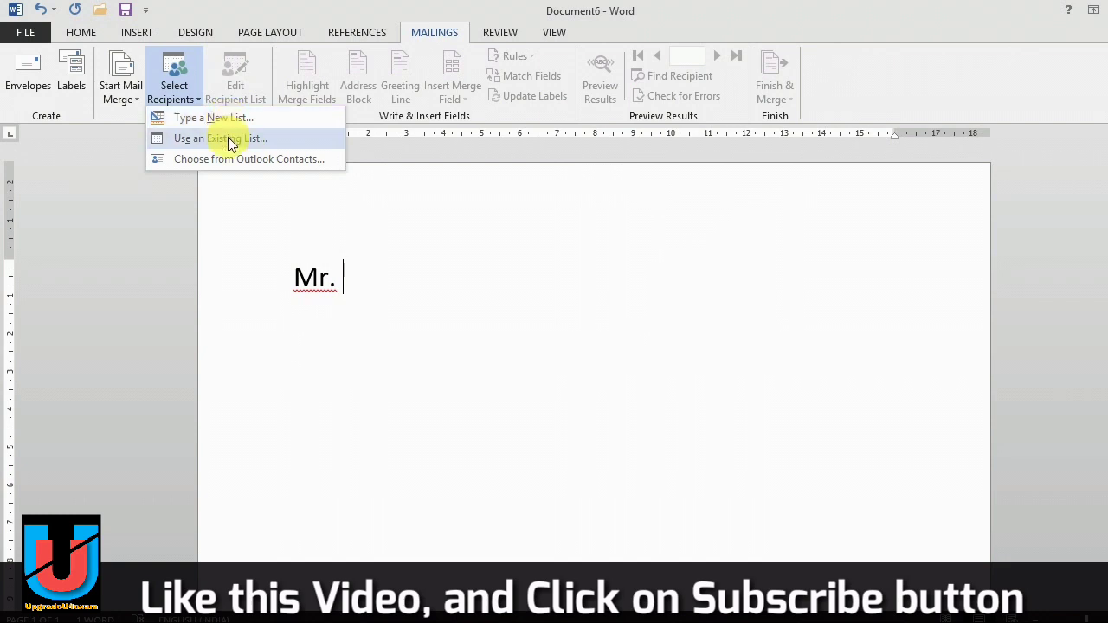
# - Use the existing 'data file' in H:\New Content UpgradeU as the recipient list
pyautogui.click(228, 138)
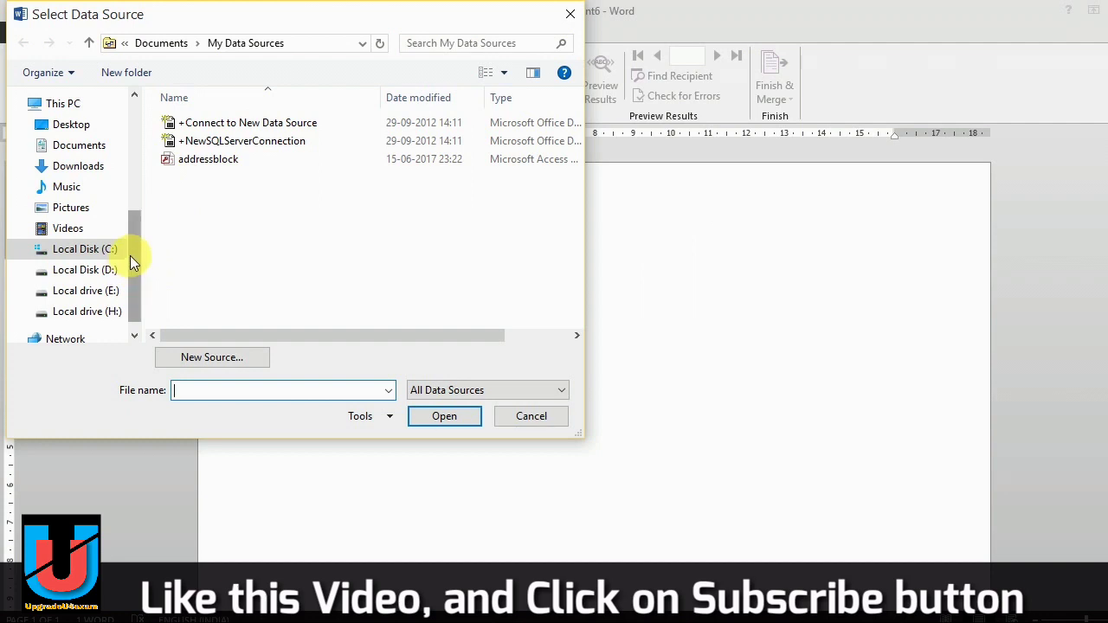
pyautogui.moveTo(130, 255); pyautogui.dragTo(124, 278)
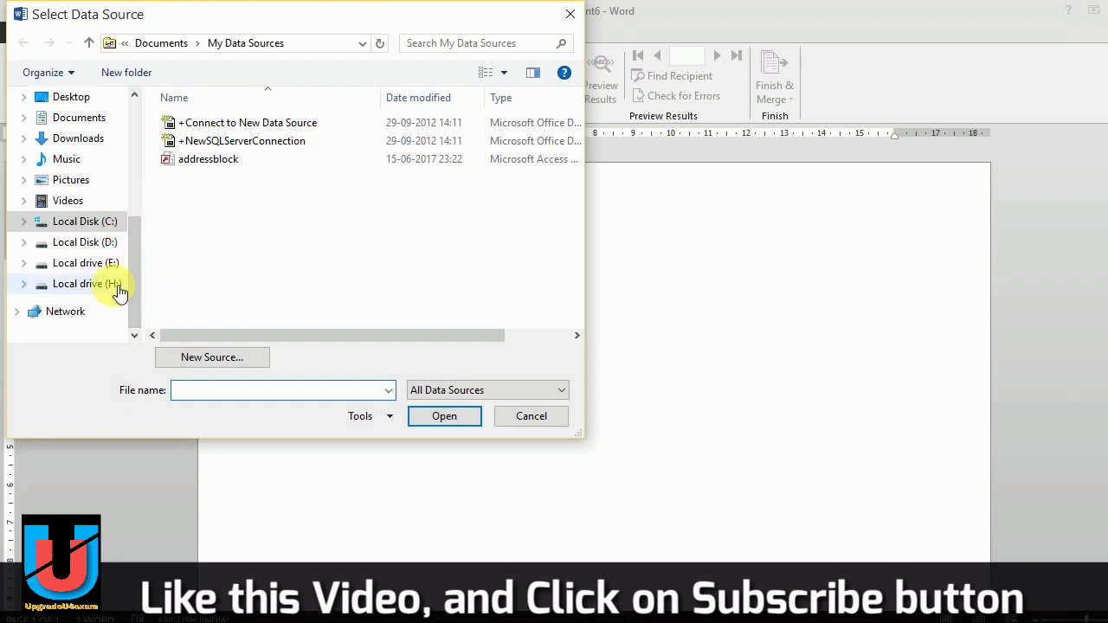
pyautogui.click(119, 293)
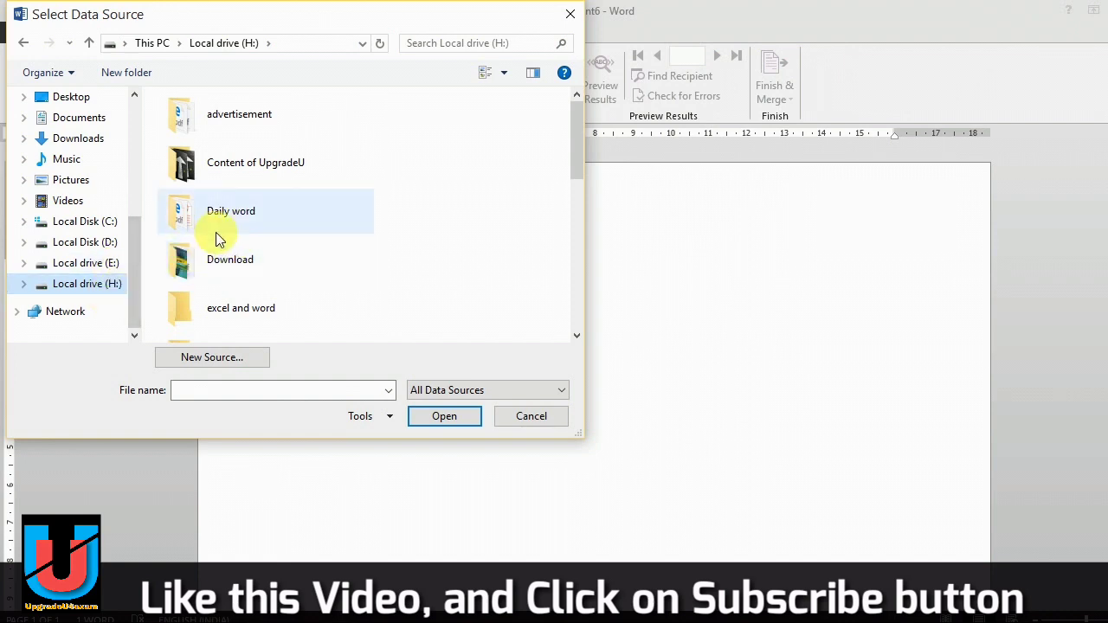
pyautogui.scroll(-3, 216, 232)
pyautogui.doubleClick(216, 232)
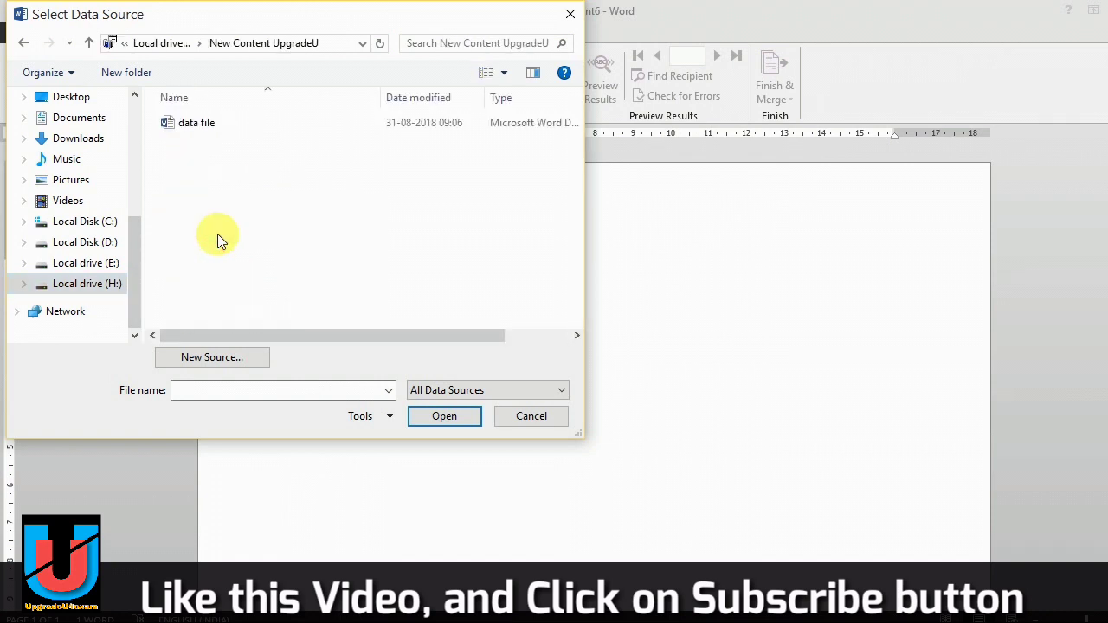
pyautogui.click(222, 127)
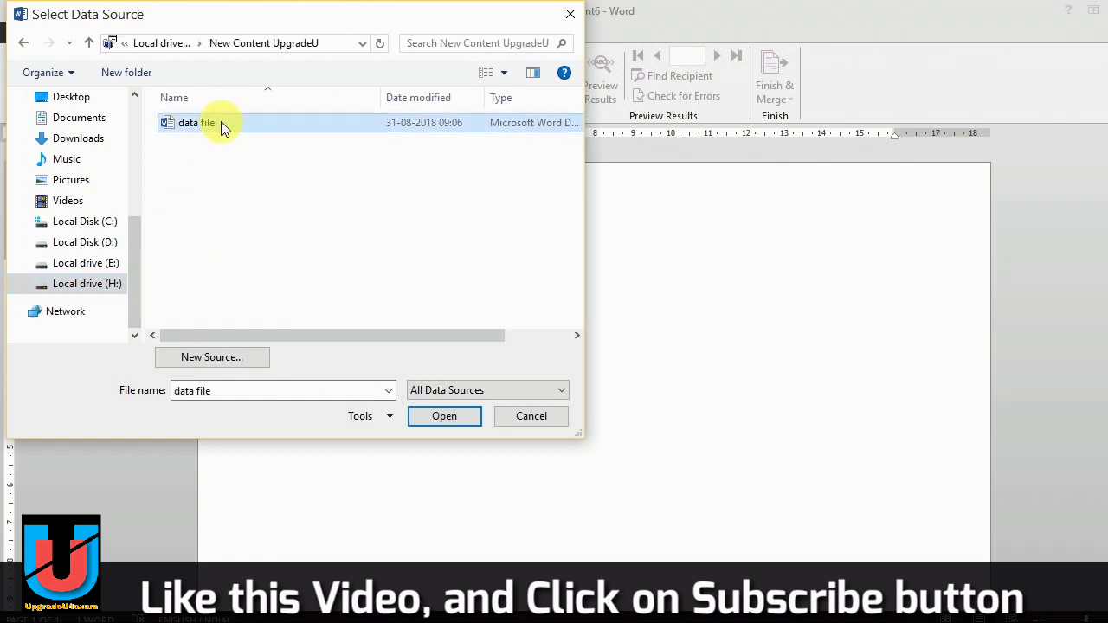
pyautogui.click(437, 416)
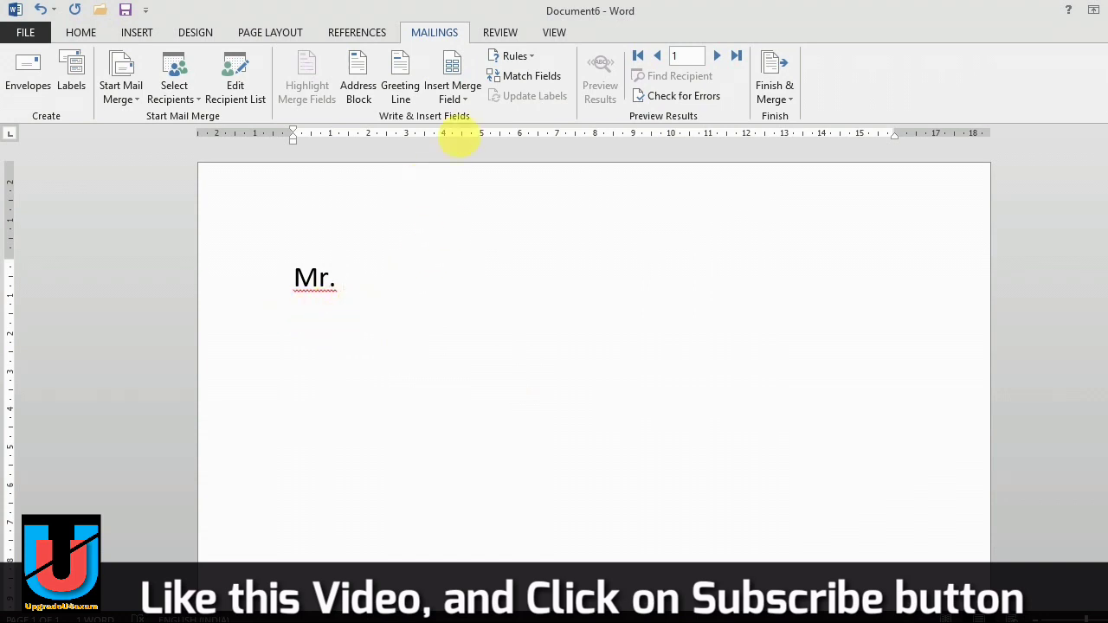
# - Insert «Name» after 'Mr.', then type 'Your Roll number is' followed by the «Roll» field
pyautogui.click(456, 105)
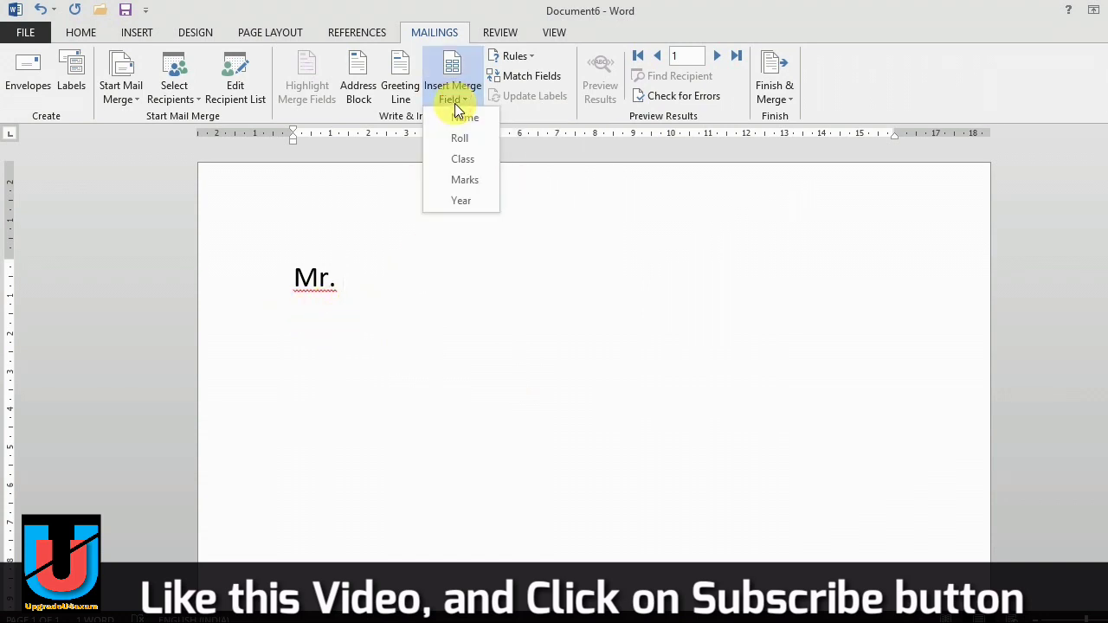
pyautogui.click(465, 118)
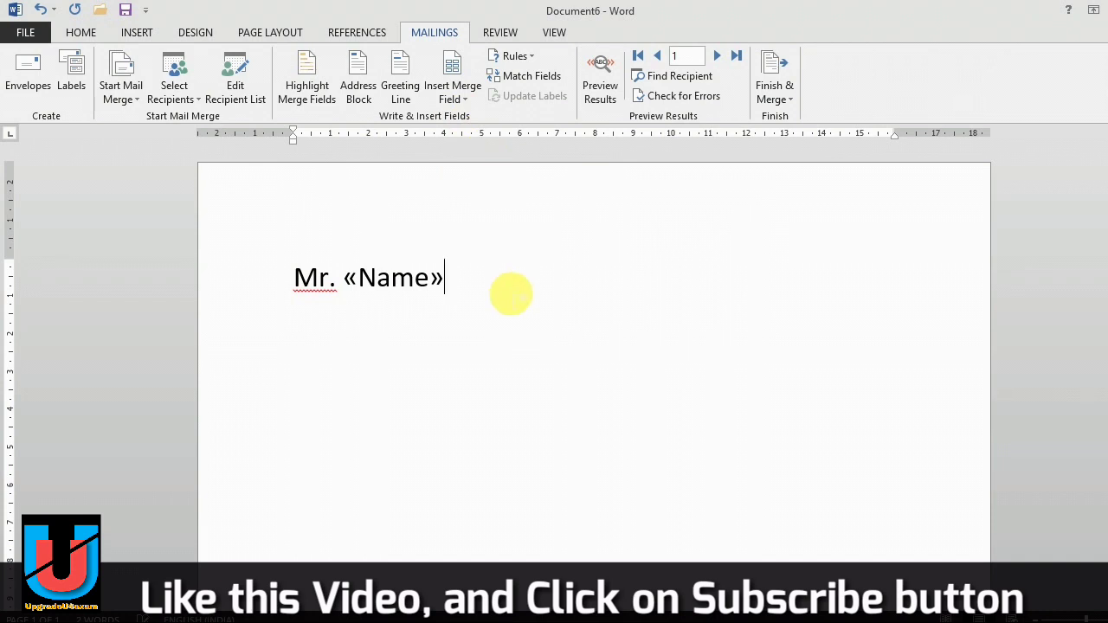
pyautogui.write('you')
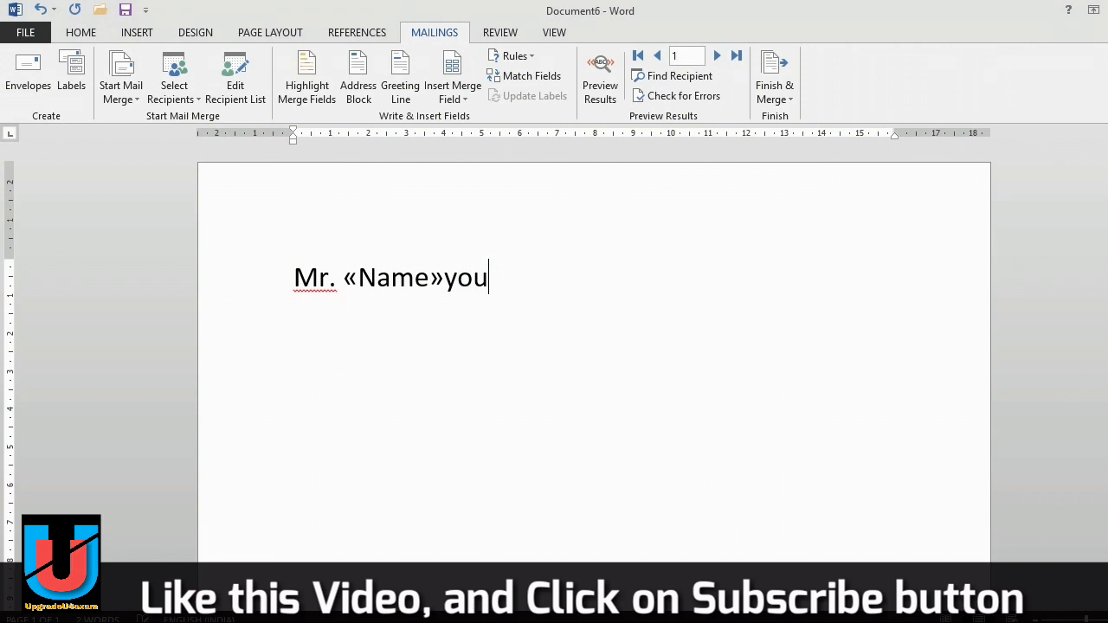
pyautogui.press('BackSpace')
pyautogui.press('BackSpace')
pyautogui.press('BackSpace')
pyautogui.write('Your ')
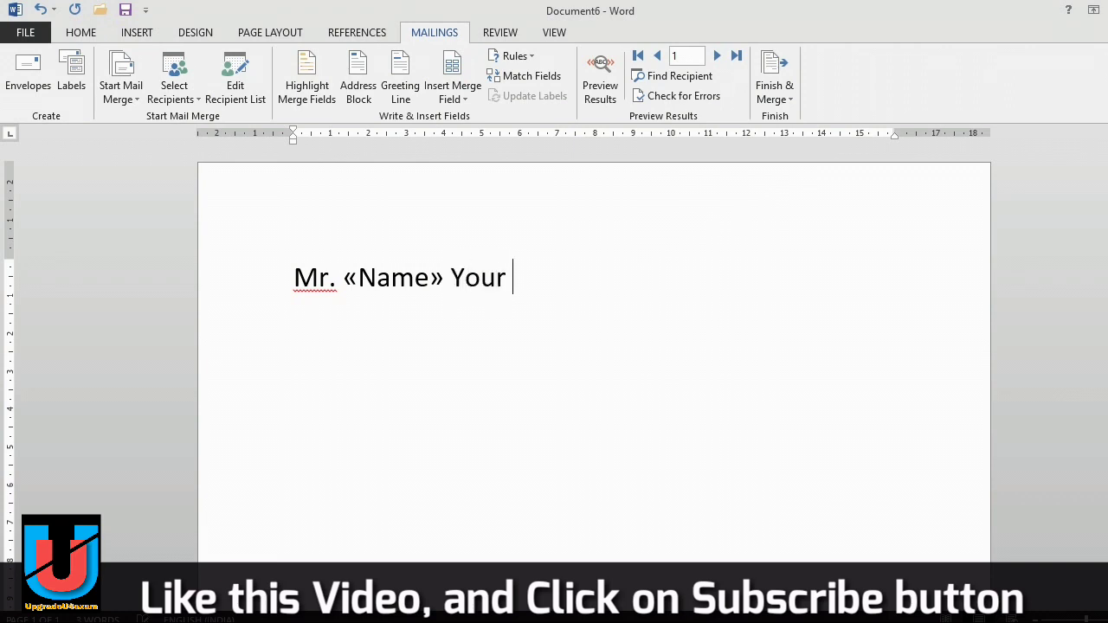
pyautogui.write('Rol')
pyautogui.press('BackSpace')
pyautogui.write('ll')
pyautogui.write('nu')
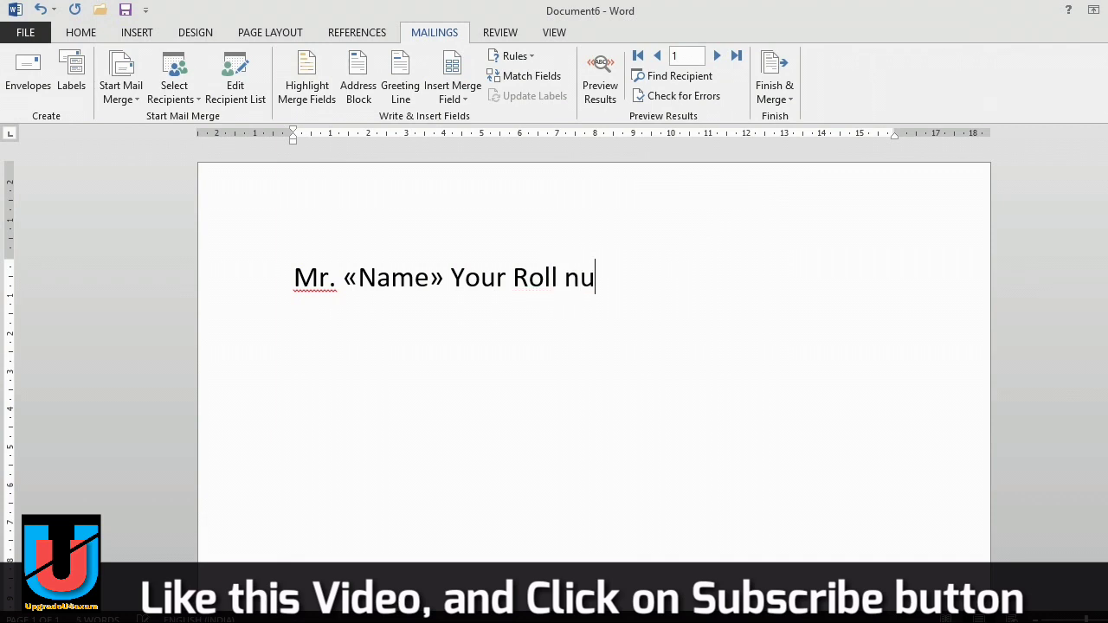
pyautogui.write('mber i')
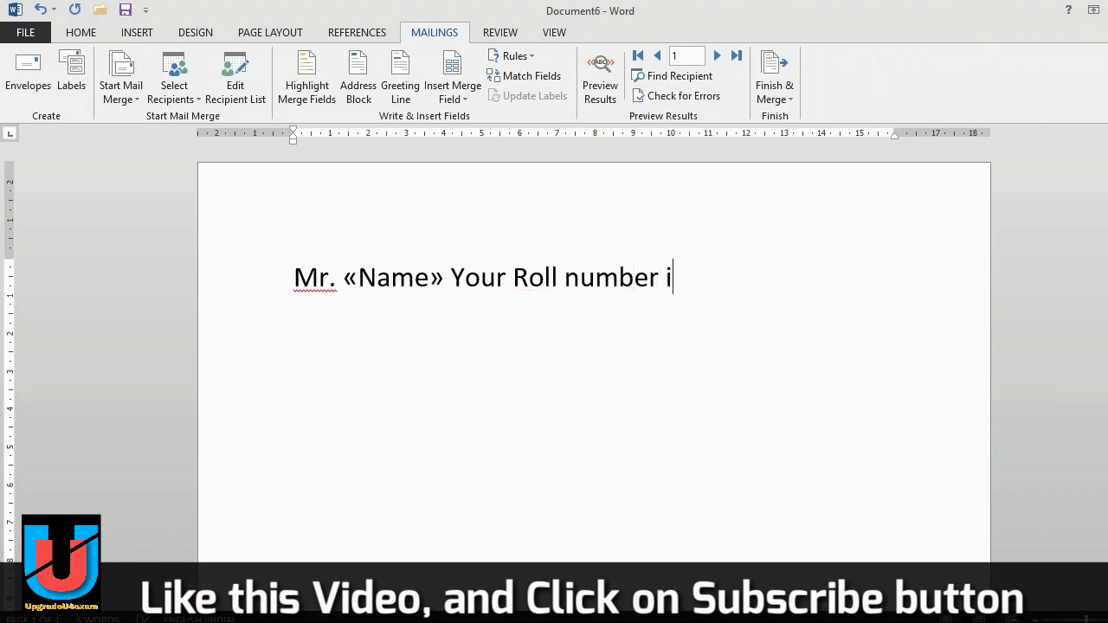
pyautogui.write('s')
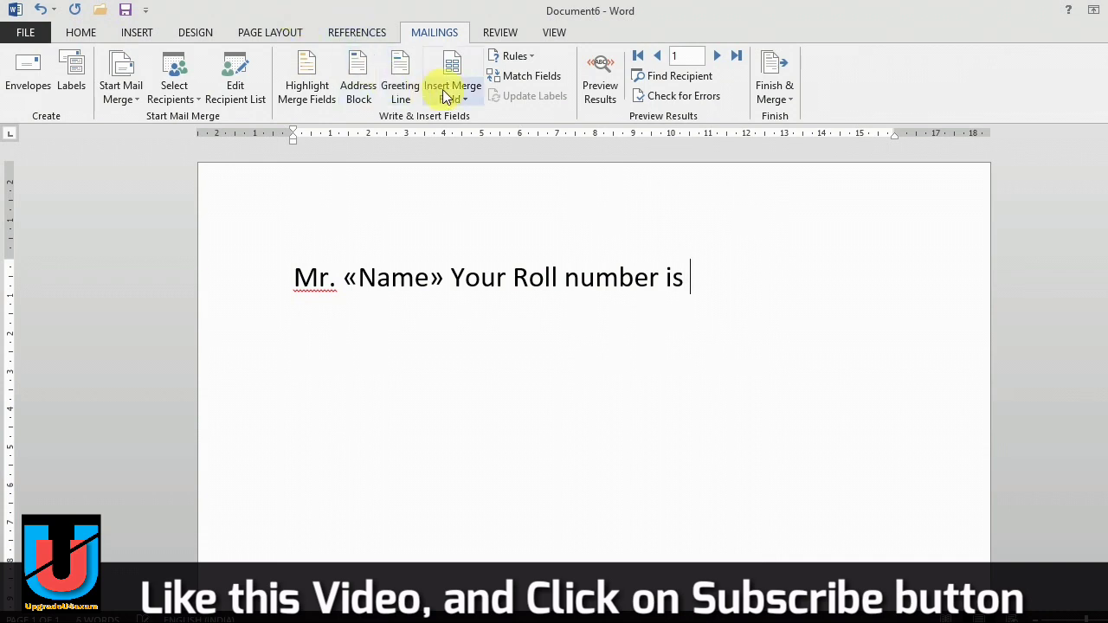
pyautogui.click(453, 89)
pyautogui.click(462, 139)
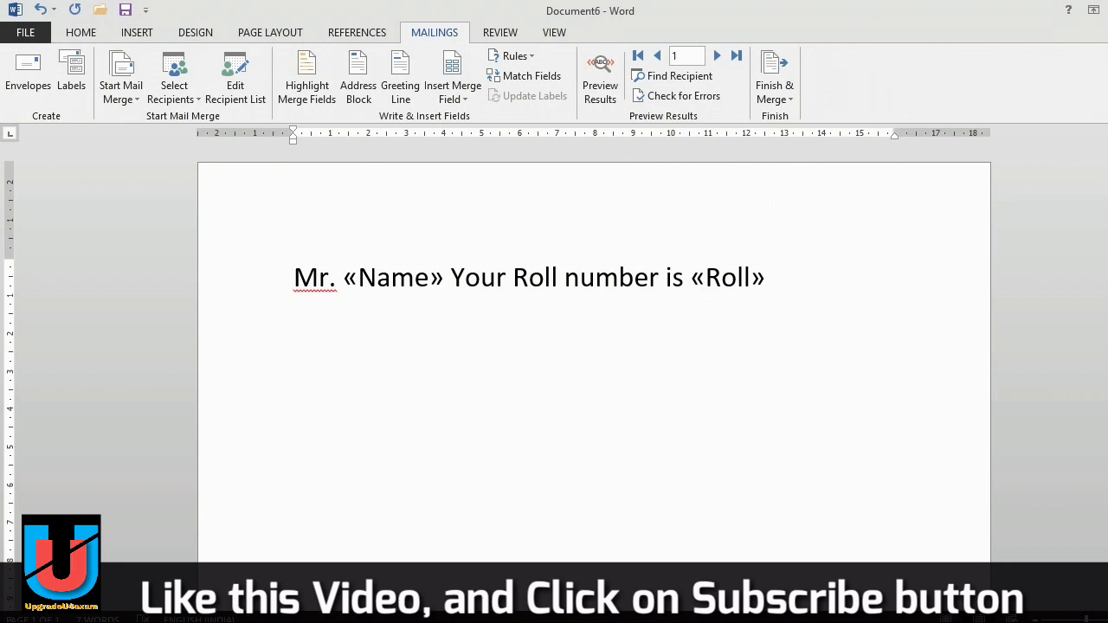
# - Add 'of class «Class» Obtained «Marks» marks out of 500 in Annual Examination «Year».'
pyautogui.write('of class')
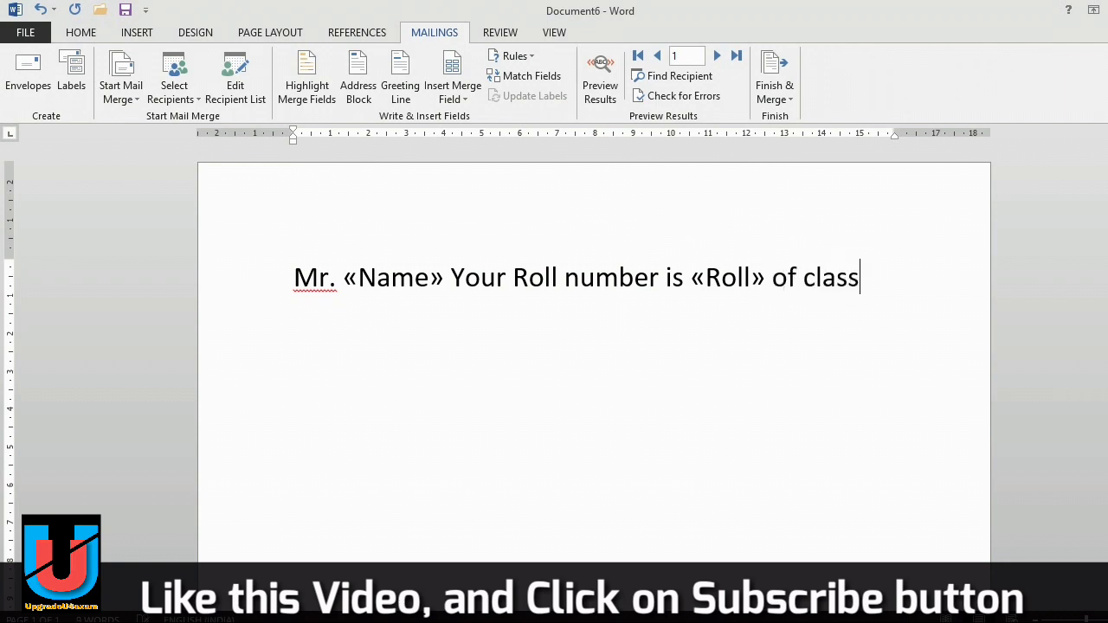
pyautogui.click(470, 100)
pyautogui.click(470, 158)
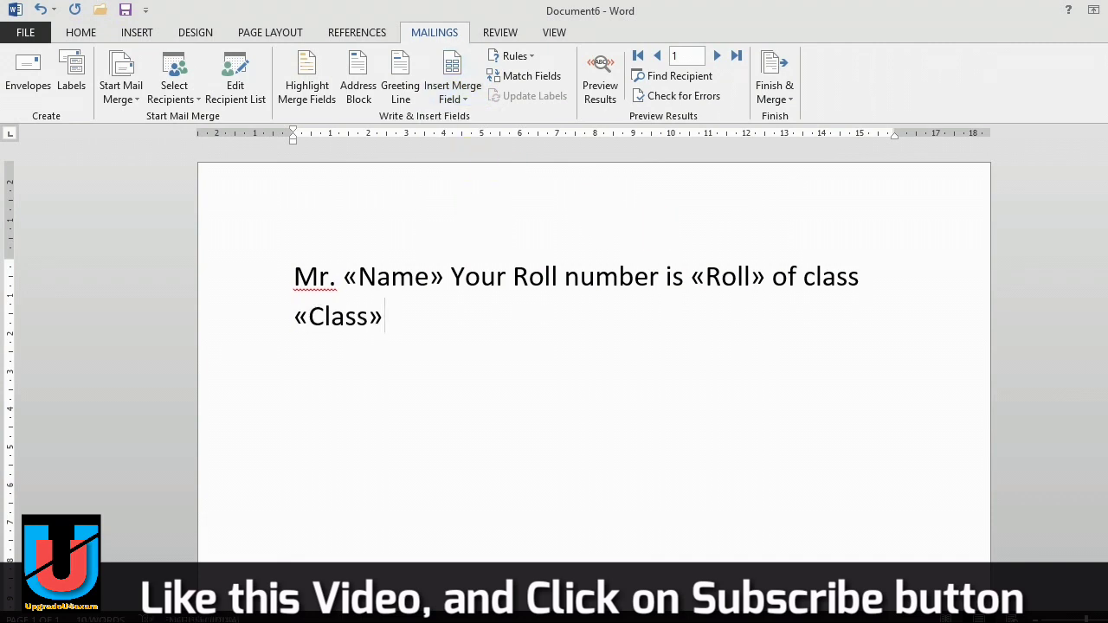
pyautogui.write(' Obt')
pyautogui.write('ained')
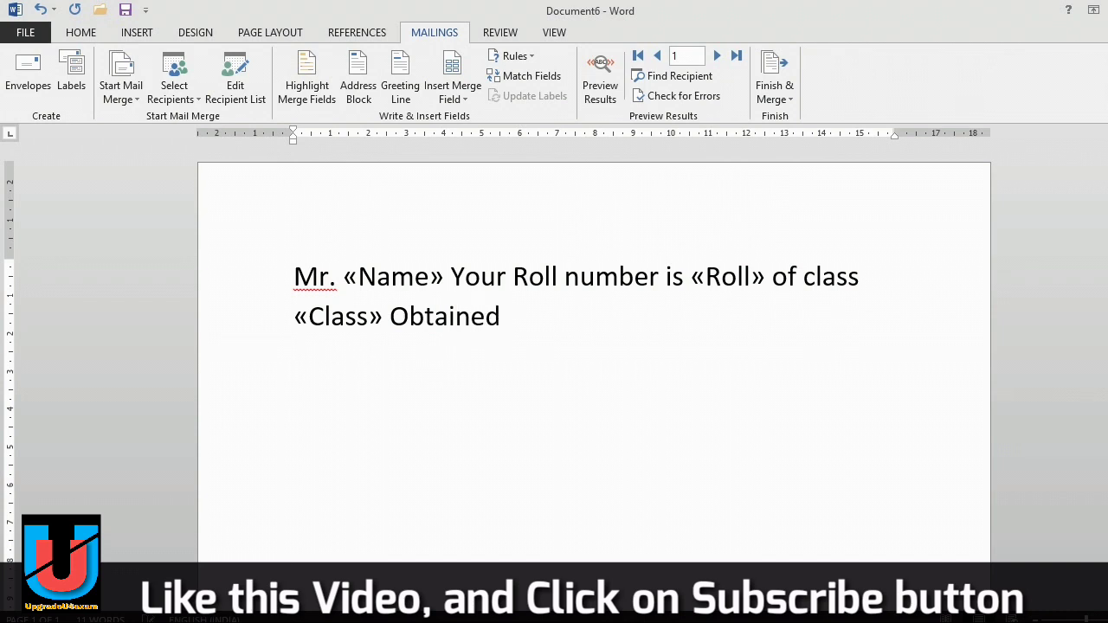
pyautogui.click(465, 98)
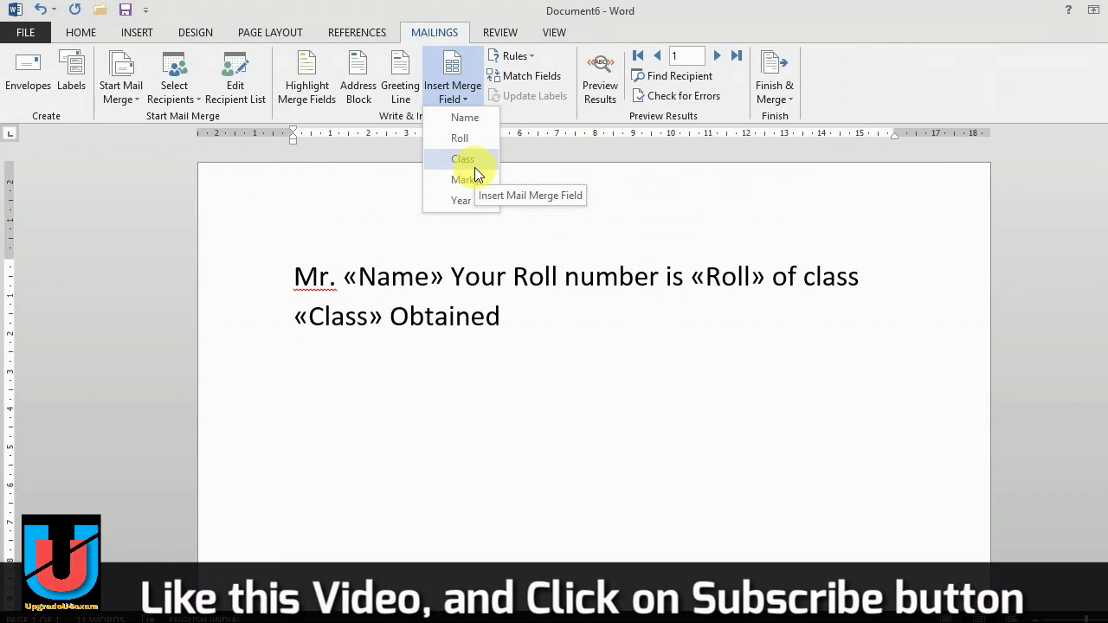
pyautogui.click(474, 181)
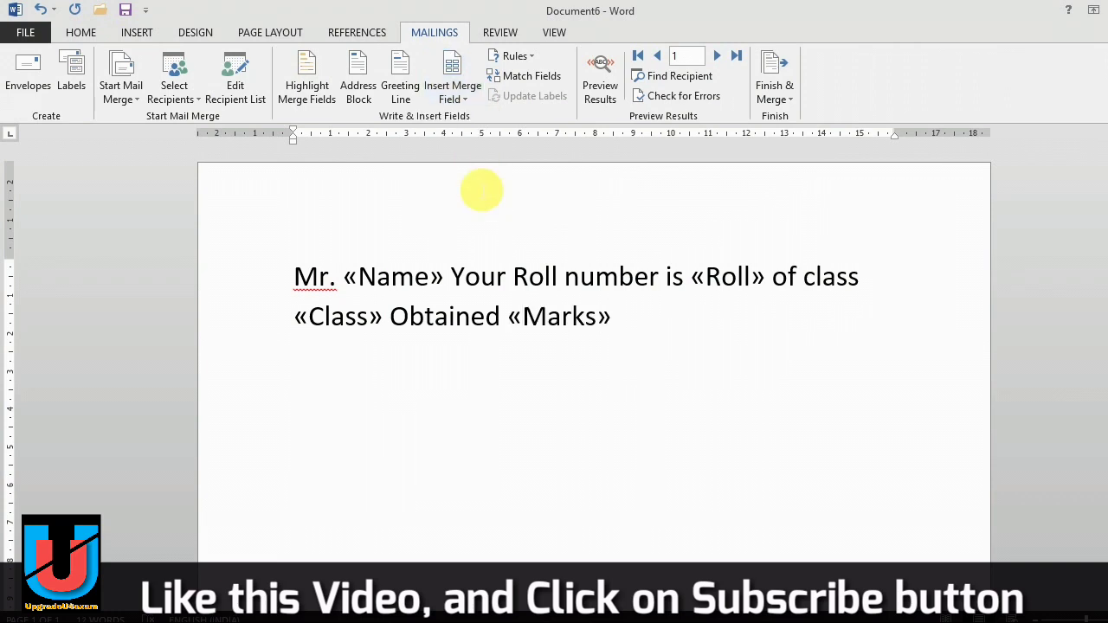
pyautogui.write('mar')
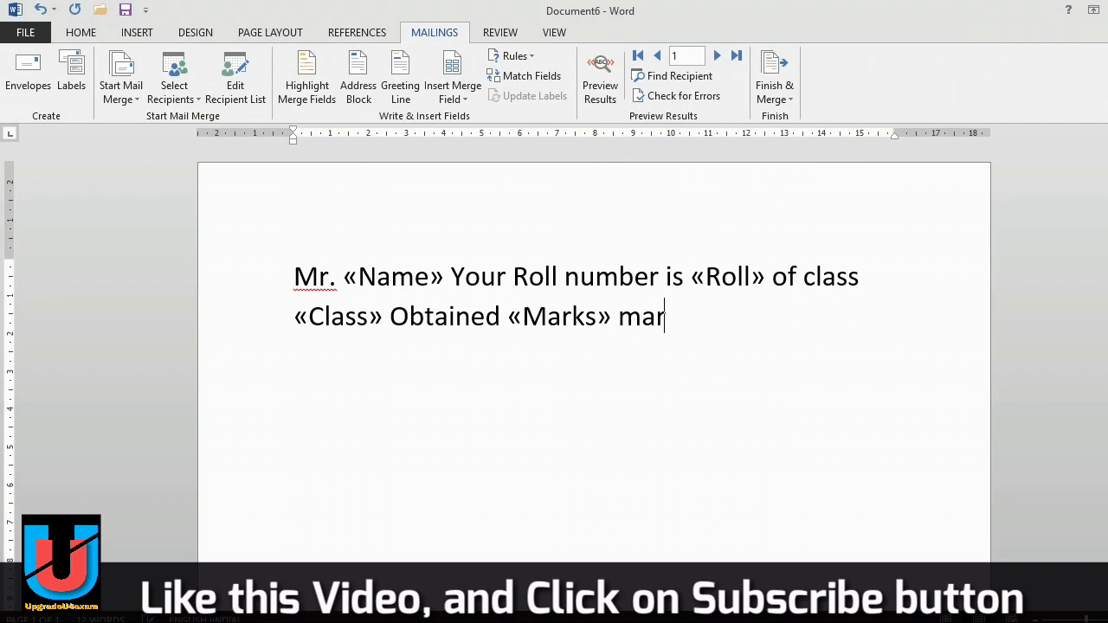
pyautogui.write('ks')
pyautogui.write(' out')
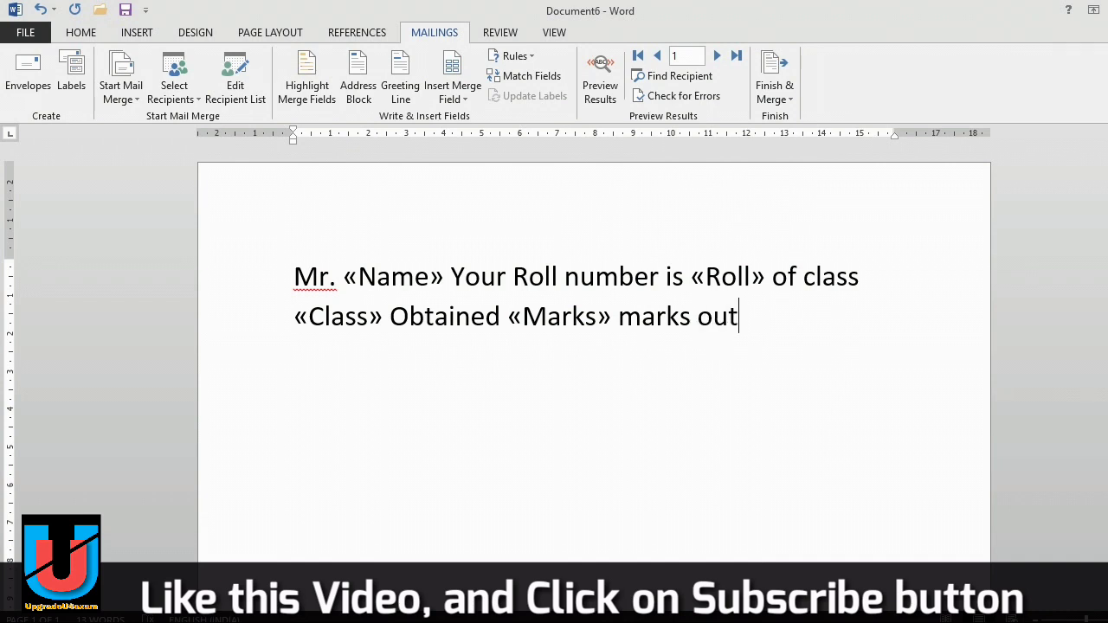
pyautogui.write(' of 50')
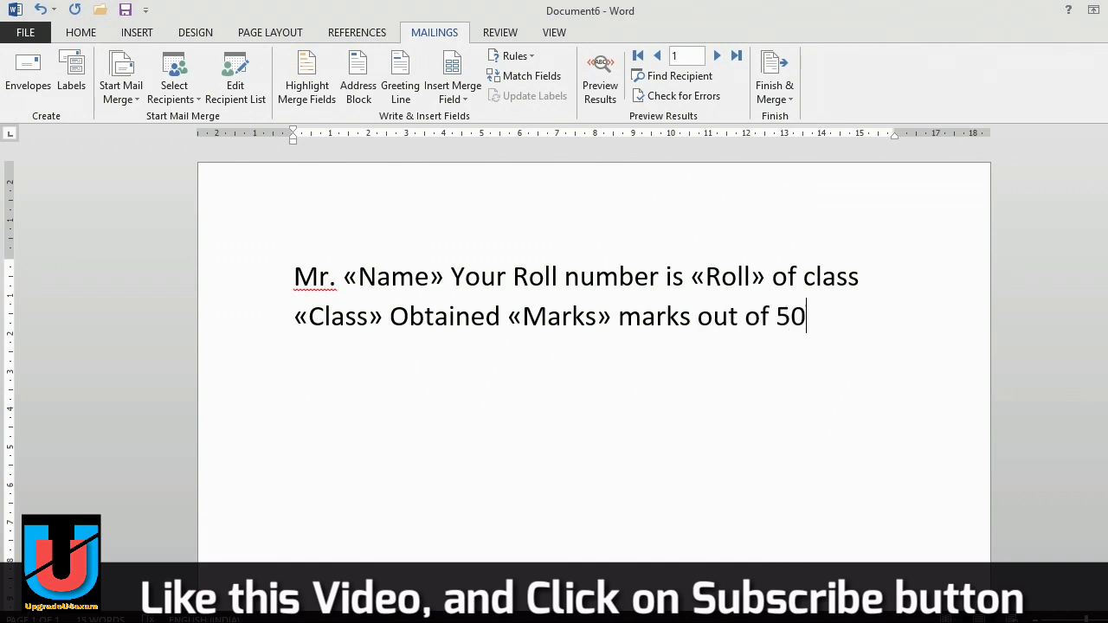
pyautogui.write('0 in ')
pyautogui.write('Annu')
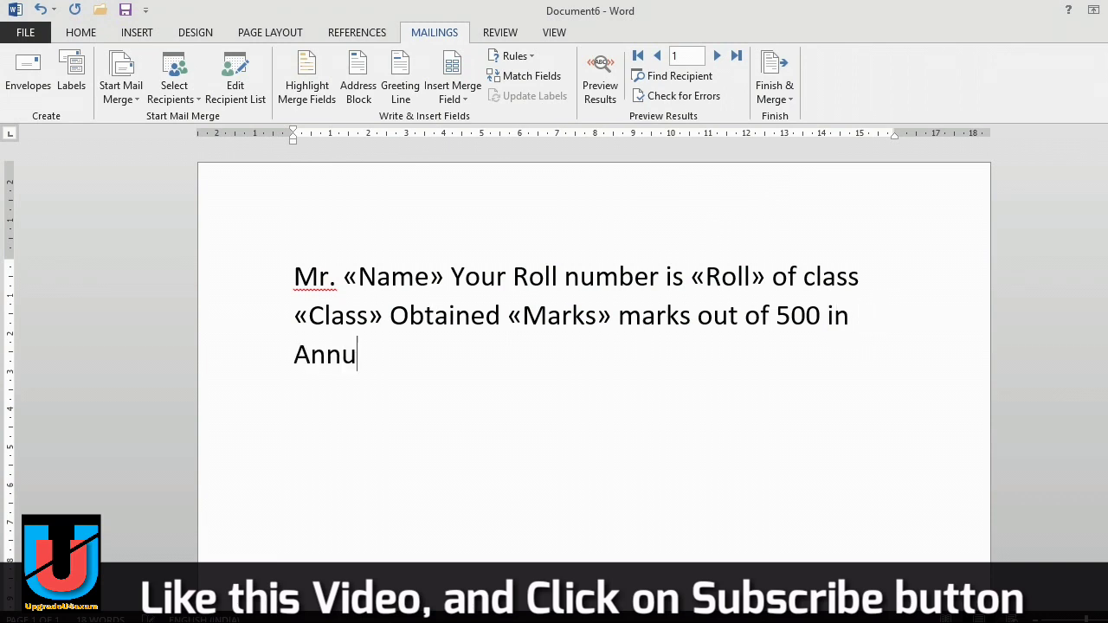
pyautogui.write('al Exam')
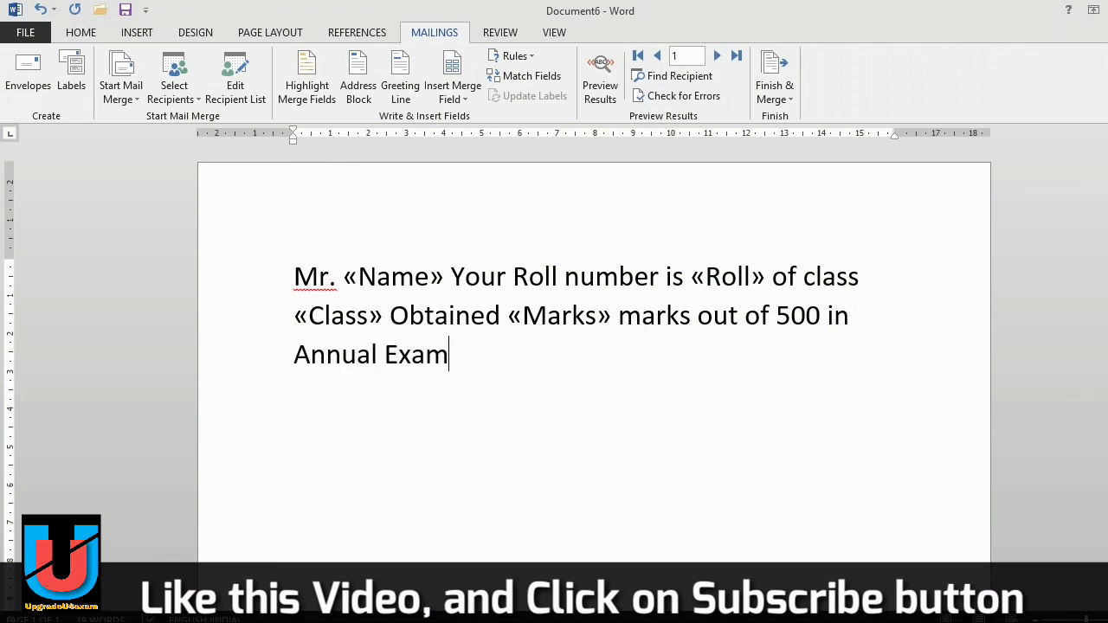
pyautogui.write('ination')
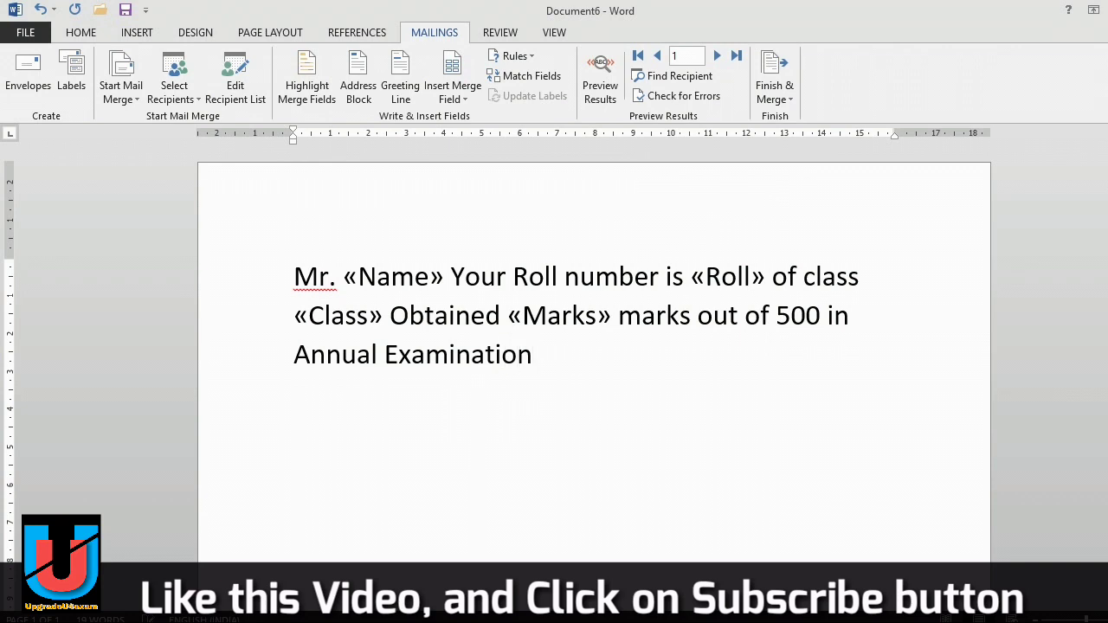
pyautogui.click(457, 93)
pyautogui.click(471, 200)
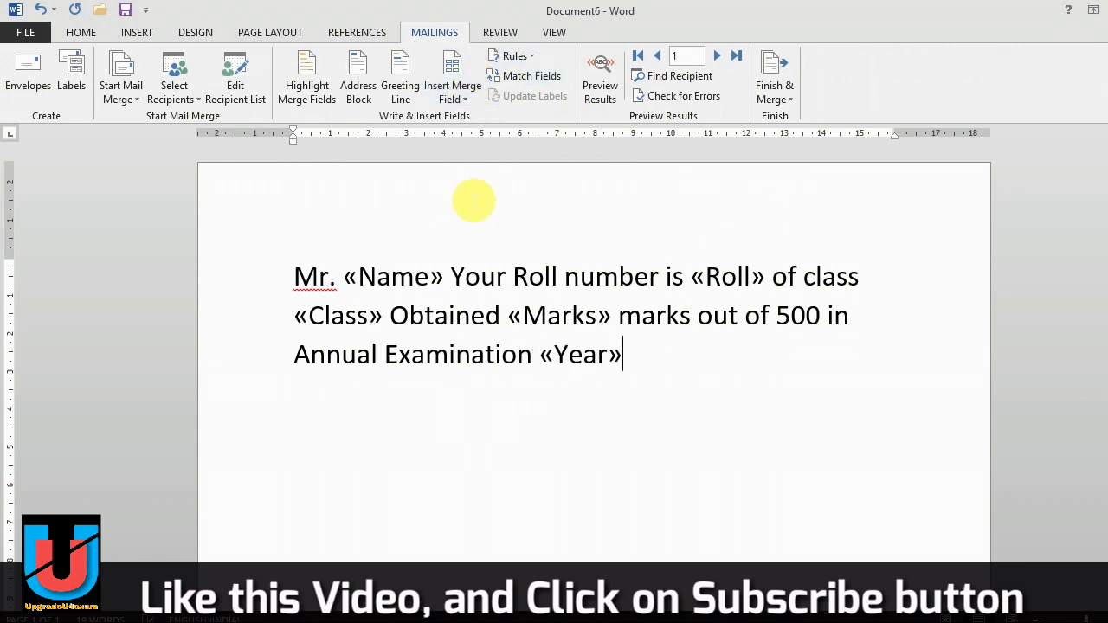
pyautogui.write('.')
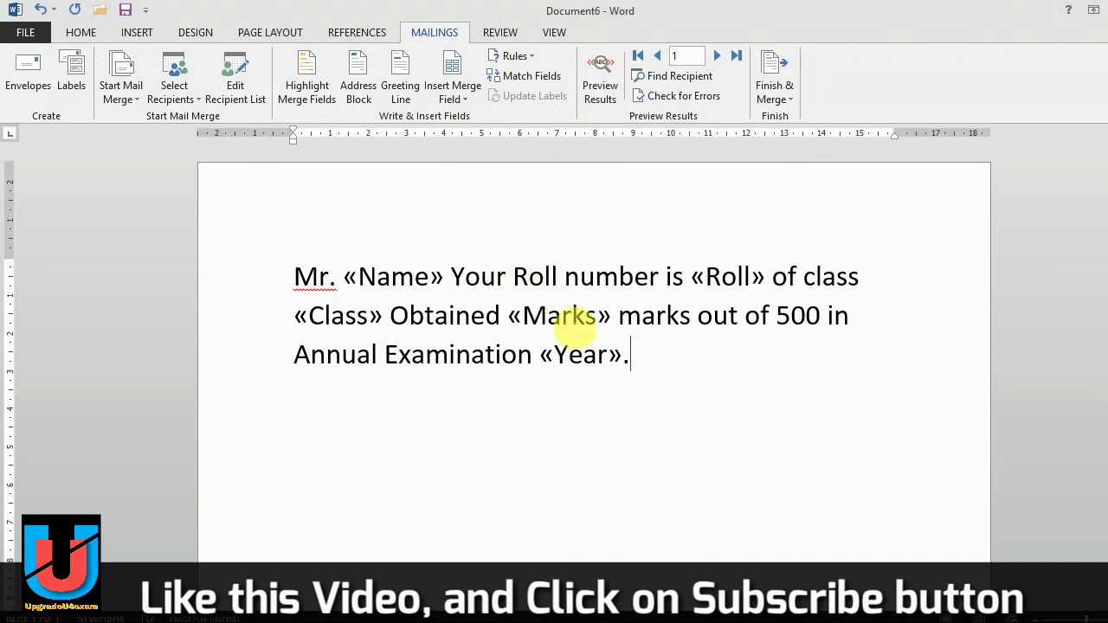
# - Merge all records into a new document using Finish & Merge > Edit Individual Documents
pyautogui.click(791, 102)
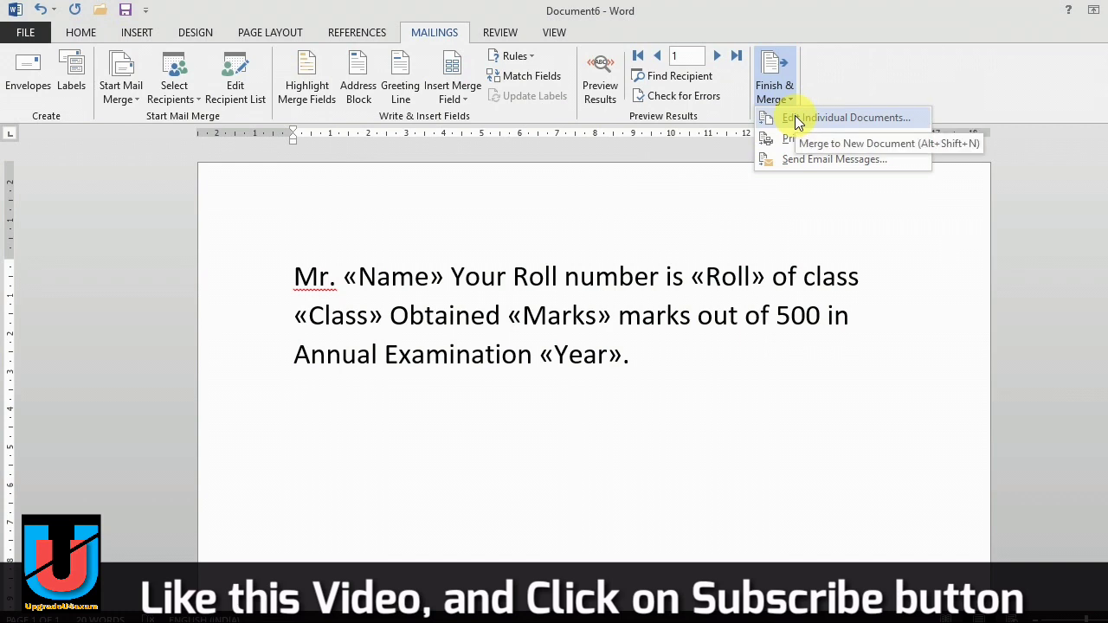
pyautogui.click(798, 123)
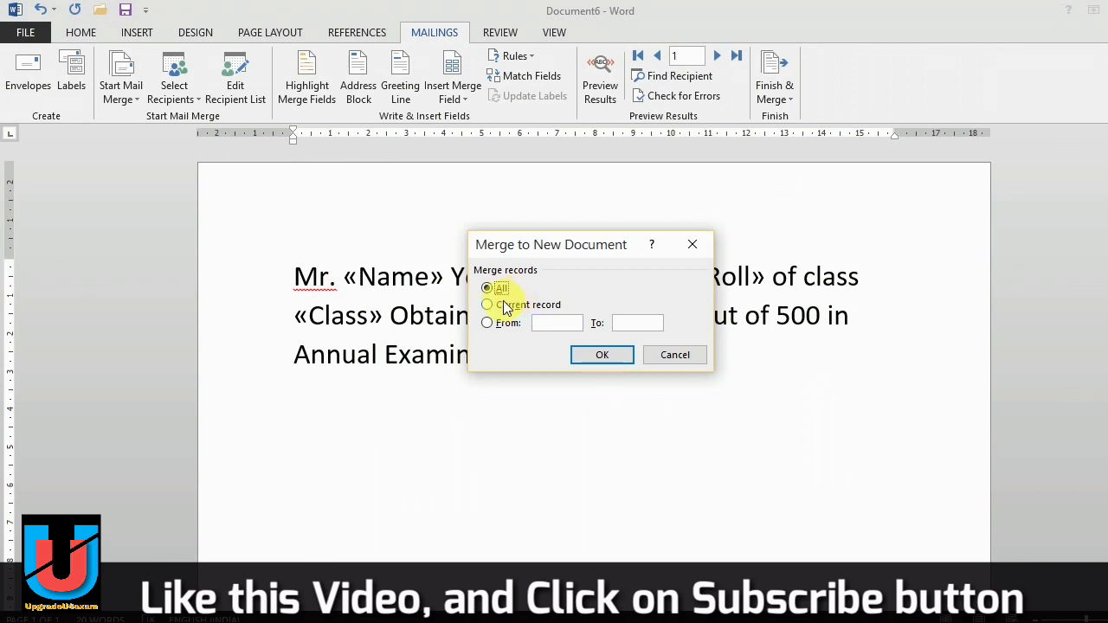
pyautogui.click(506, 307)
pyautogui.click(498, 324)
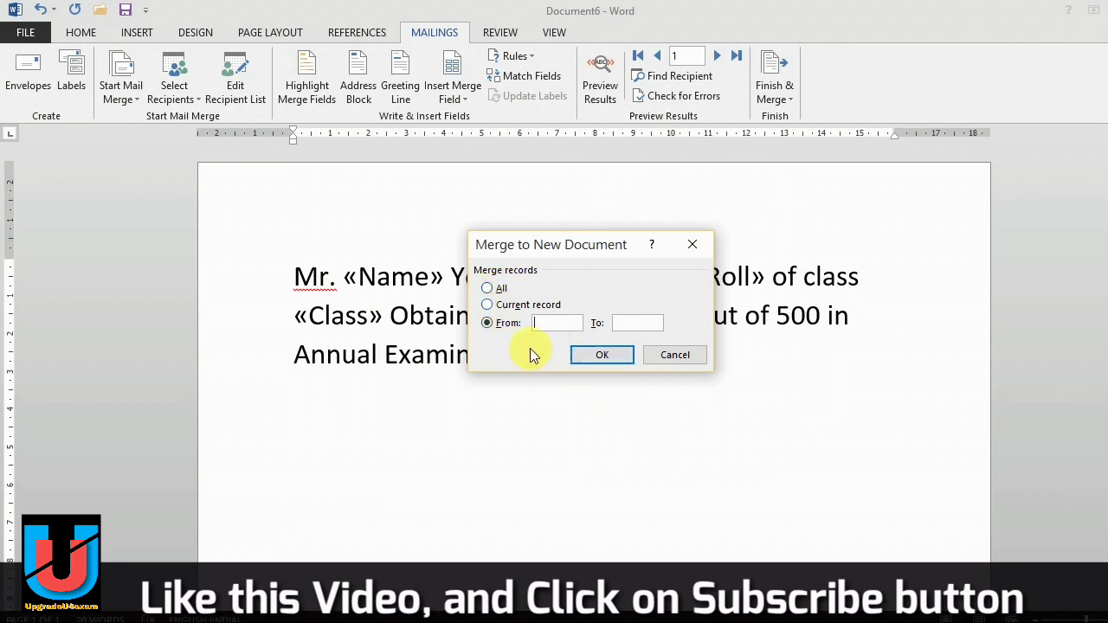
pyautogui.click(488, 288)
pyautogui.click(623, 360)
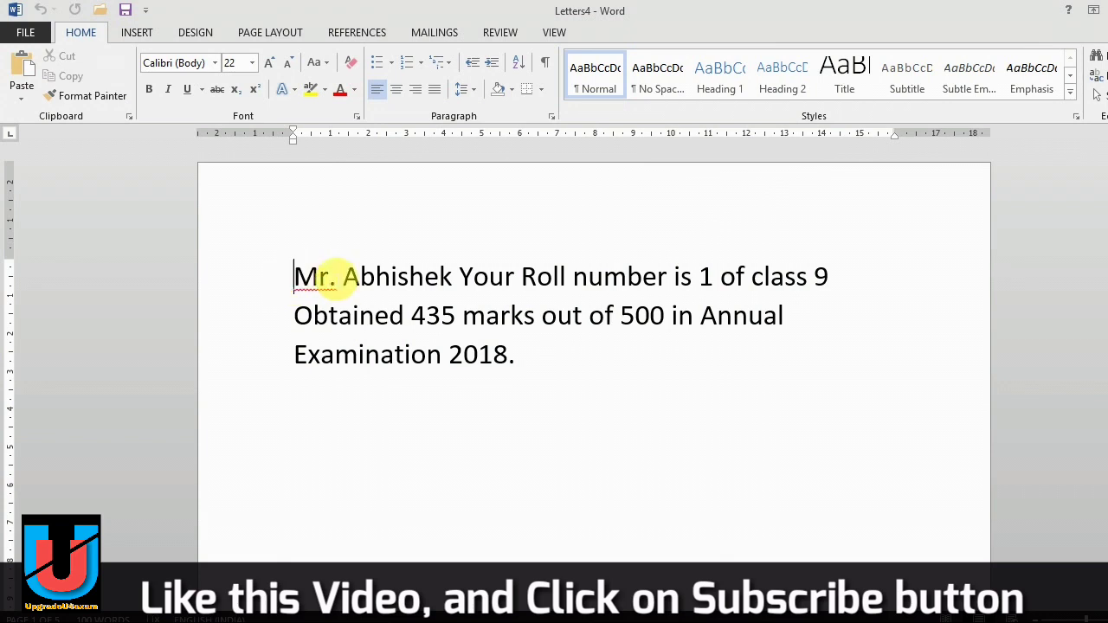
pyautogui.moveTo(333, 277); pyautogui.dragTo(580, 354)
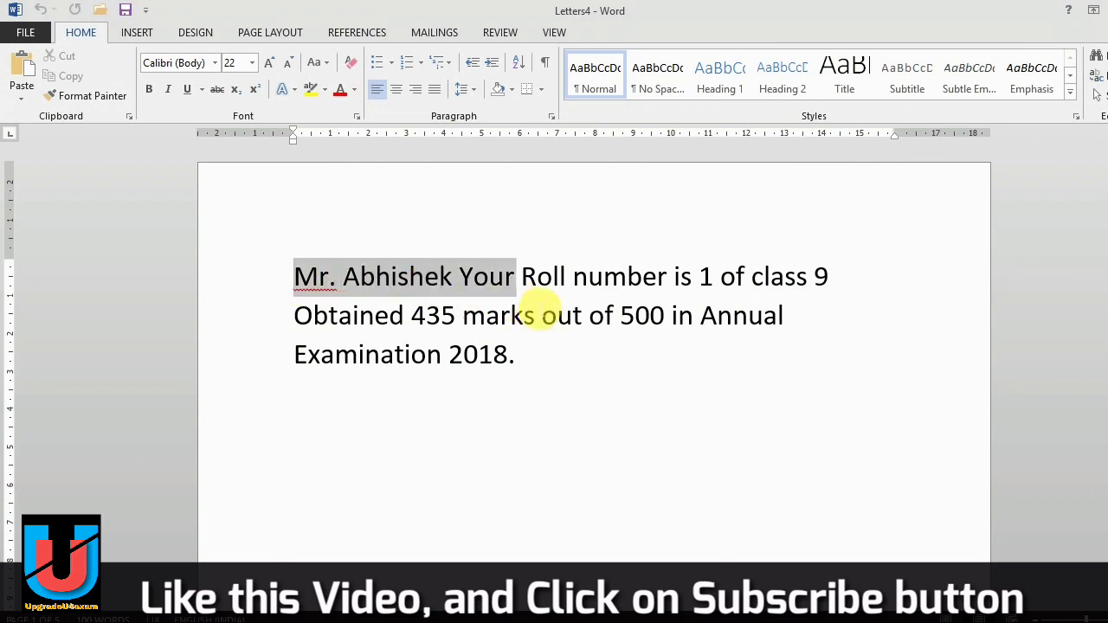
pyautogui.click(580, 355)
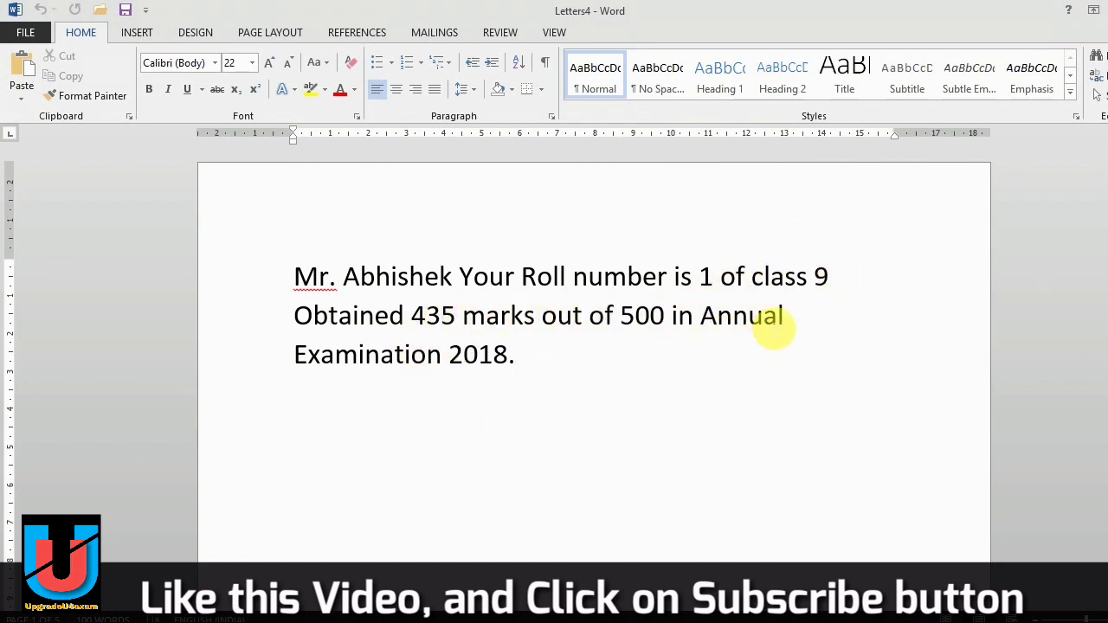
pyautogui.scroll(-1, 550, 374)
pyautogui.scroll(-2, 545, 370)
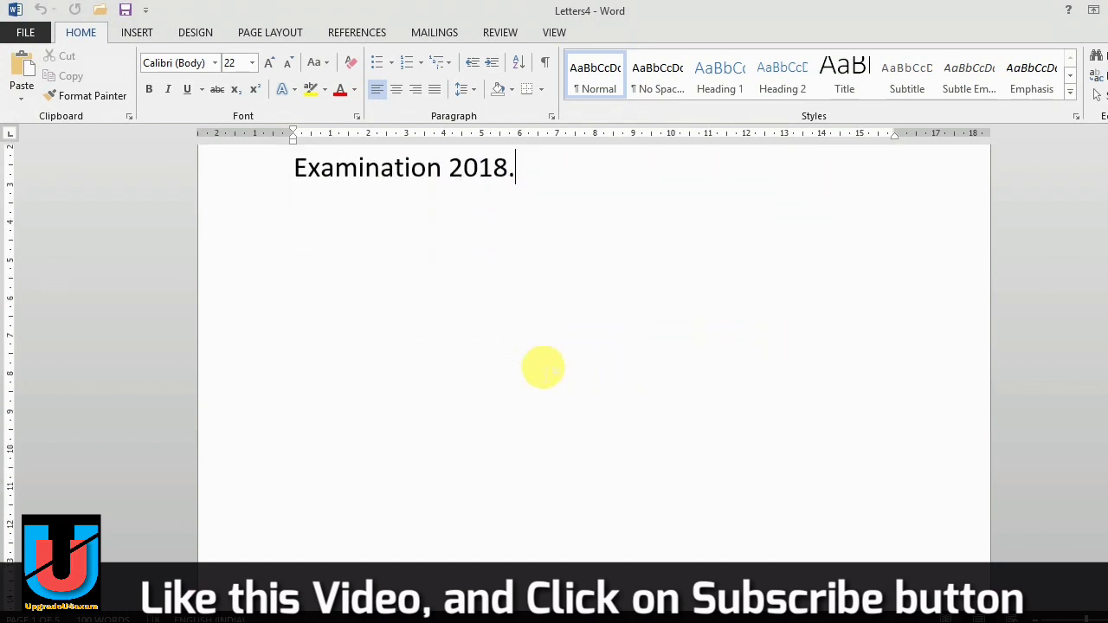
pyautogui.scroll(-4, 543, 368)
pyautogui.scroll(-3, 541, 366)
pyautogui.scroll(-3, 542, 366)
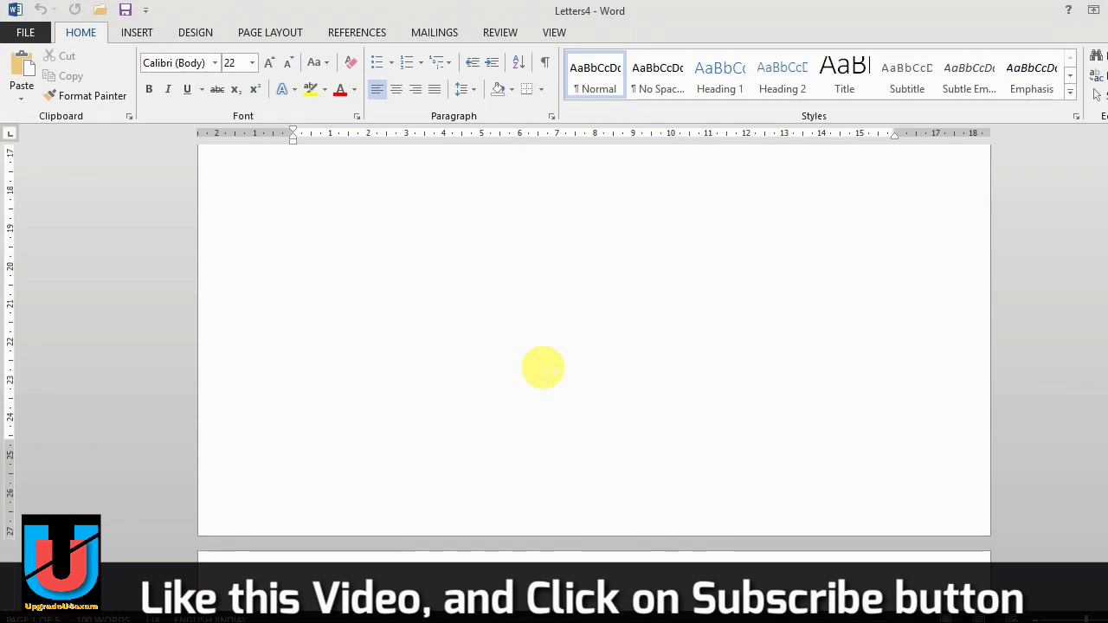
pyautogui.scroll(-2, 549, 373)
pyautogui.scroll(-2, 550, 374)
pyautogui.scroll(-1, 549, 372)
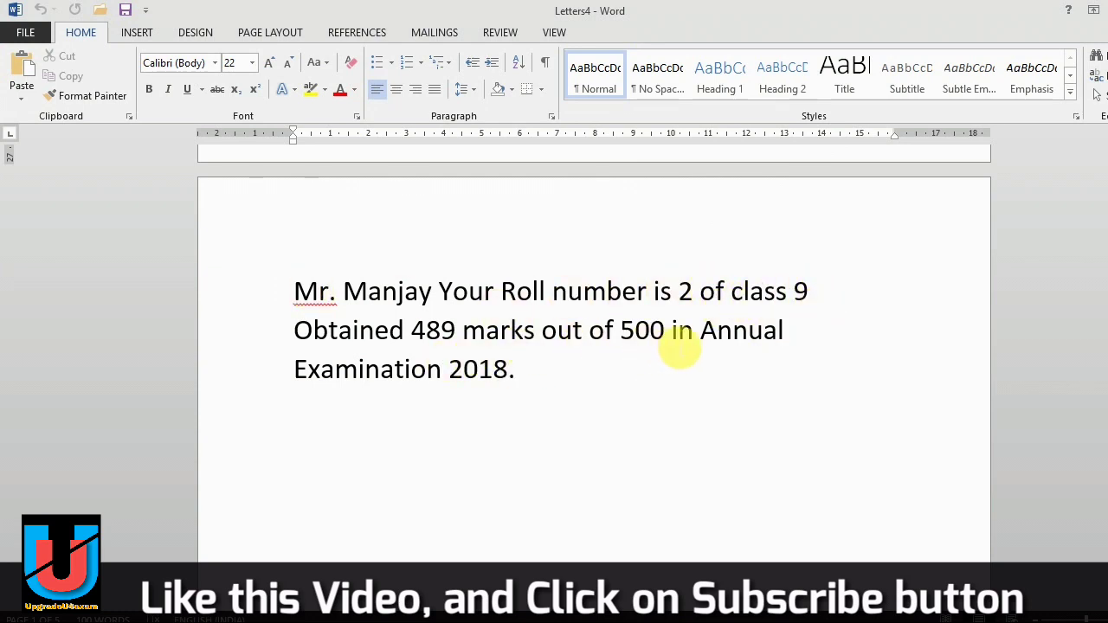
pyautogui.scroll(-2, 571, 391)
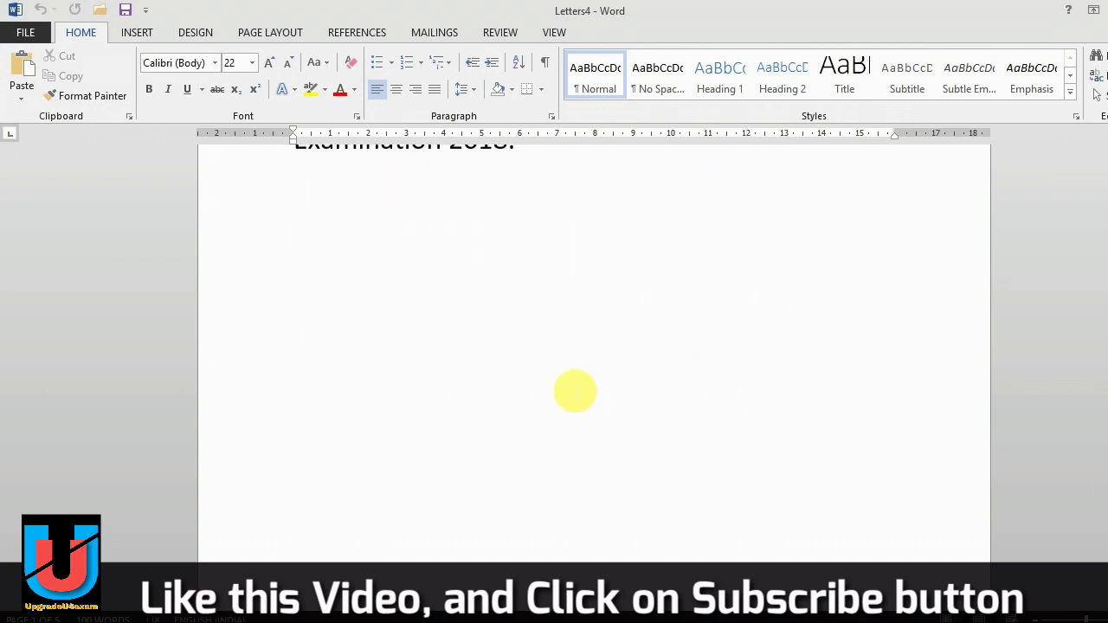
pyautogui.scroll(-3, 576, 389)
pyautogui.scroll(-2, 576, 391)
pyautogui.scroll(-3, 576, 391)
pyautogui.scroll(-2, 576, 391)
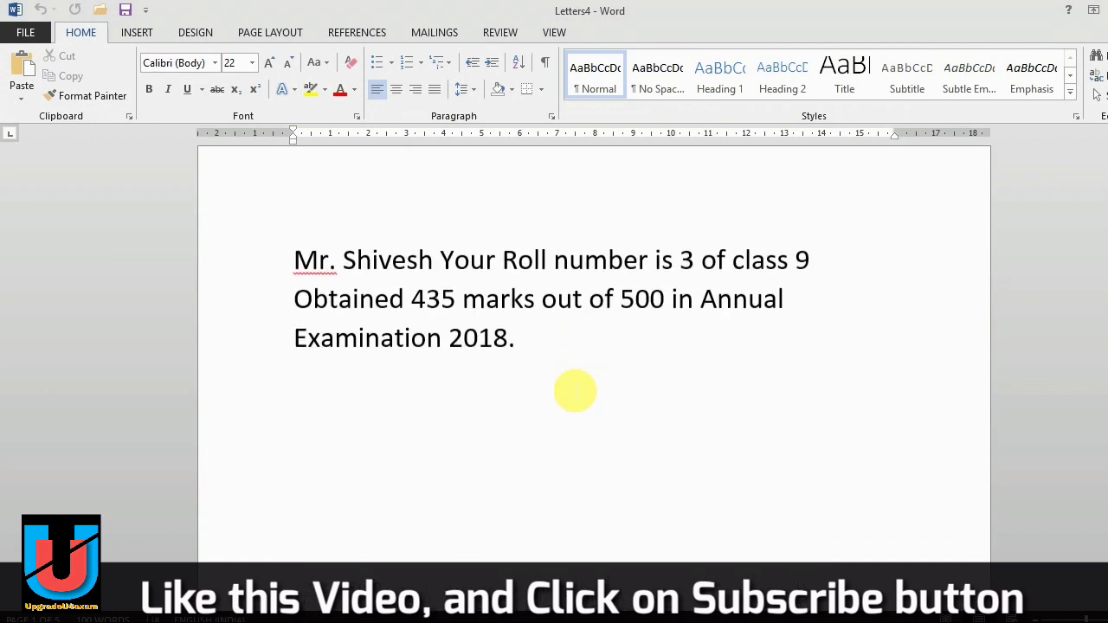
pyautogui.scroll(3, 576, 391)
pyautogui.scroll(5, 575, 391)
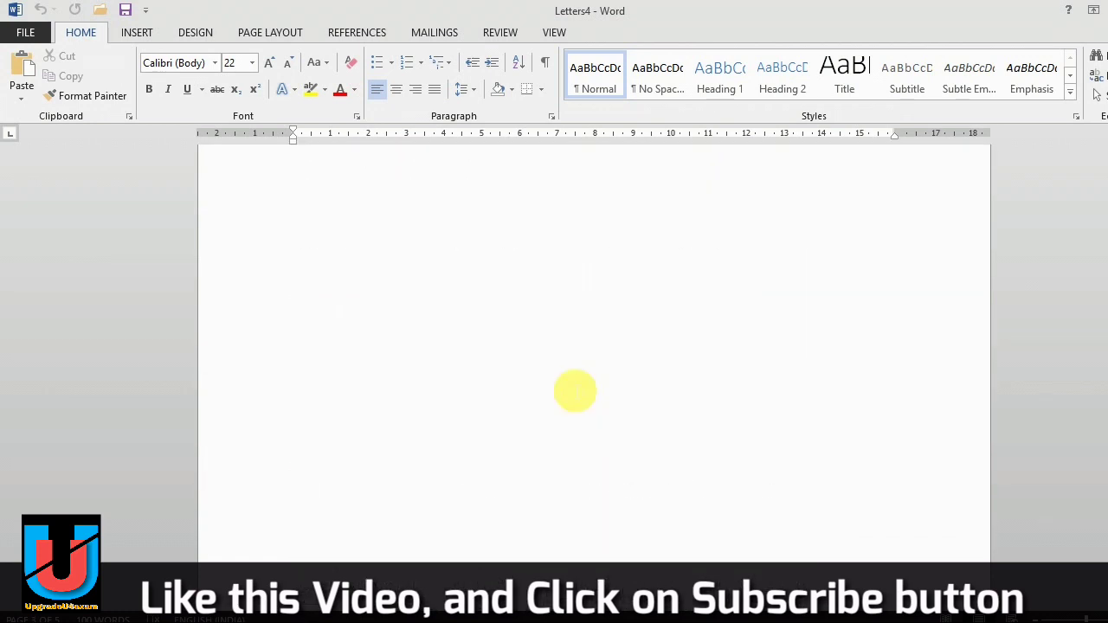
pyautogui.scroll(5, 575, 391)
pyautogui.scroll(3, 575, 391)
pyautogui.scroll(1, 576, 391)
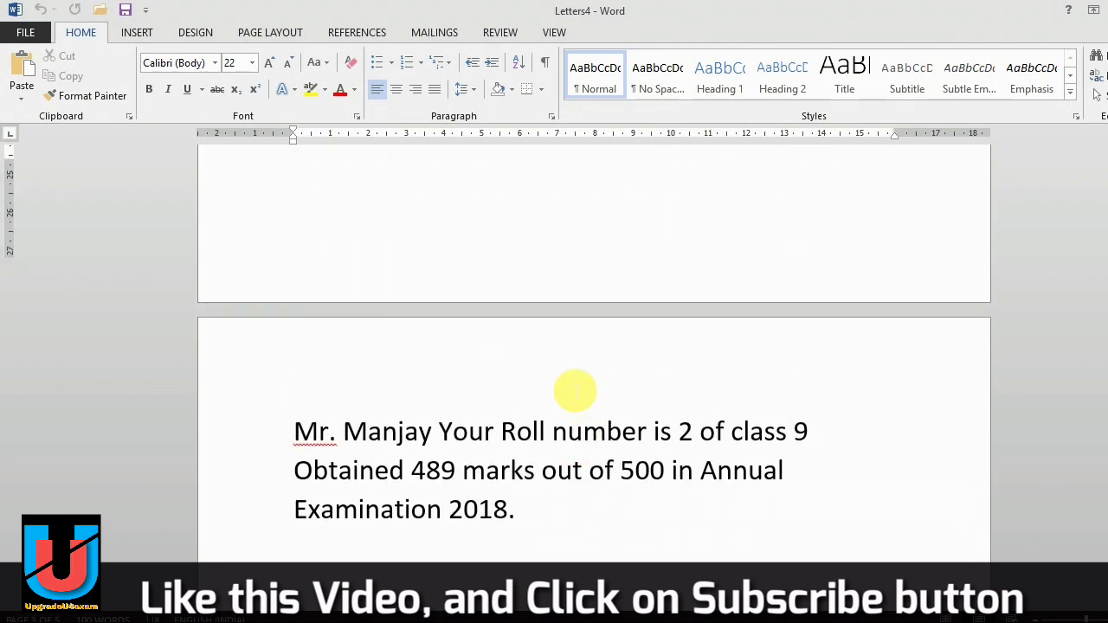
pyautogui.scroll(-5, 575, 389)
pyautogui.scroll(-4, 575, 390)
pyautogui.scroll(-4, 574, 389)
pyautogui.scroll(-4, 575, 387)
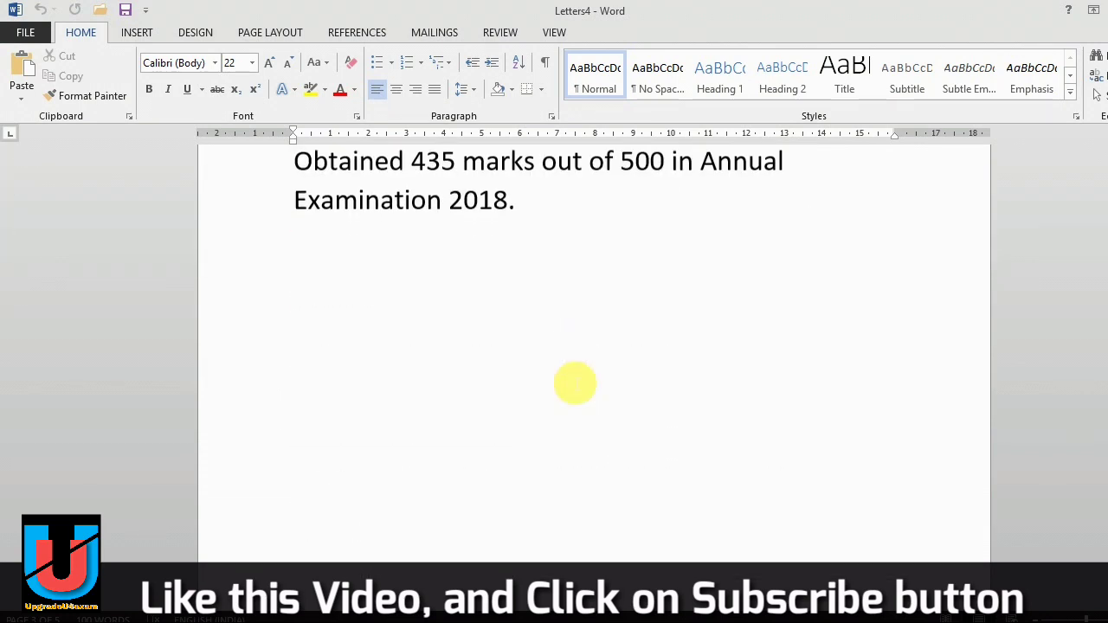
pyautogui.scroll(-4, 575, 385)
pyautogui.scroll(-4, 575, 382)
pyautogui.scroll(-3, 575, 382)
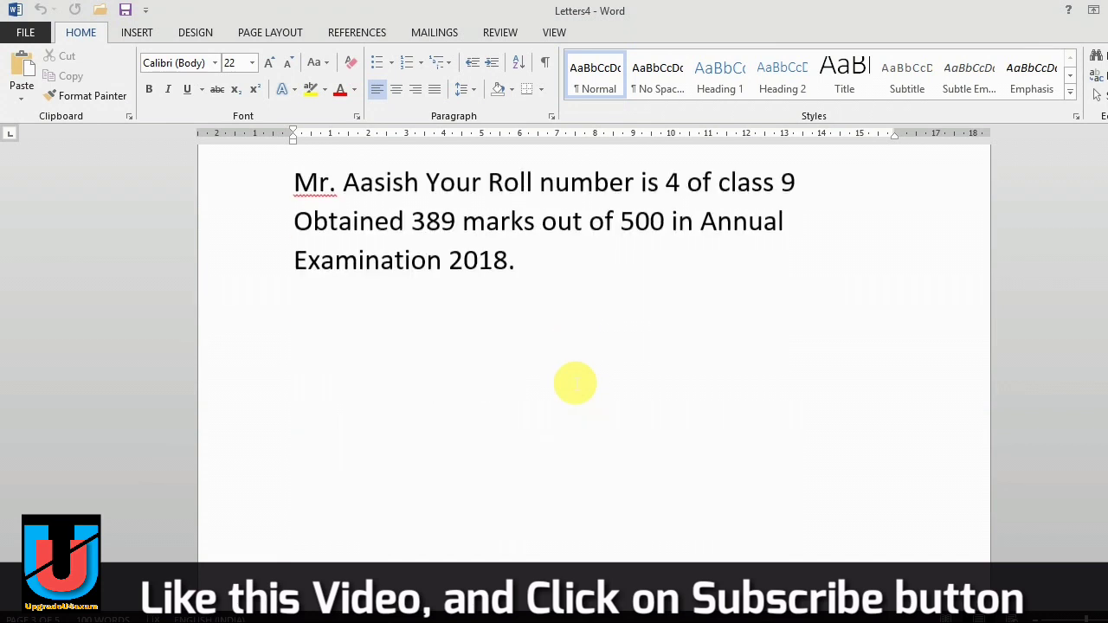
pyautogui.scroll(-4, 576, 382)
pyautogui.scroll(-3, 580, 379)
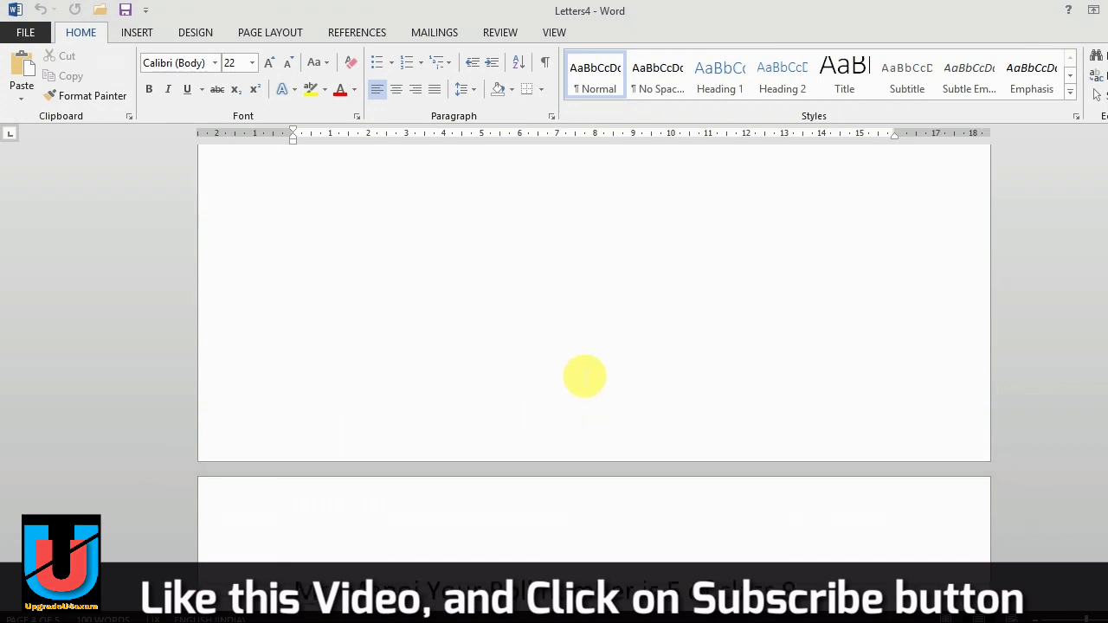
pyautogui.scroll(-4, 583, 375)
pyautogui.scroll(3, 585, 374)
pyautogui.scroll(4, 584, 376)
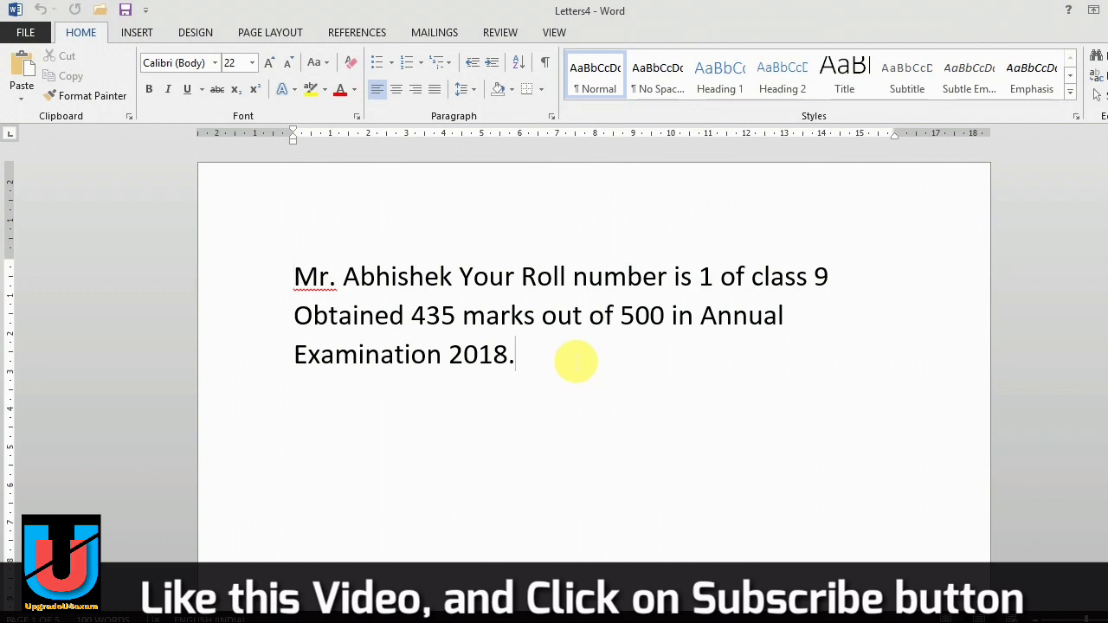
# - Paste the red 'Like→ Share→ Subscibe → Bell Icon' reminder on a new line below the first letter
pyautogui.press('Return')
pyautogui.press('Return')
pyautogui.hotkey('ctrl', 'Return')
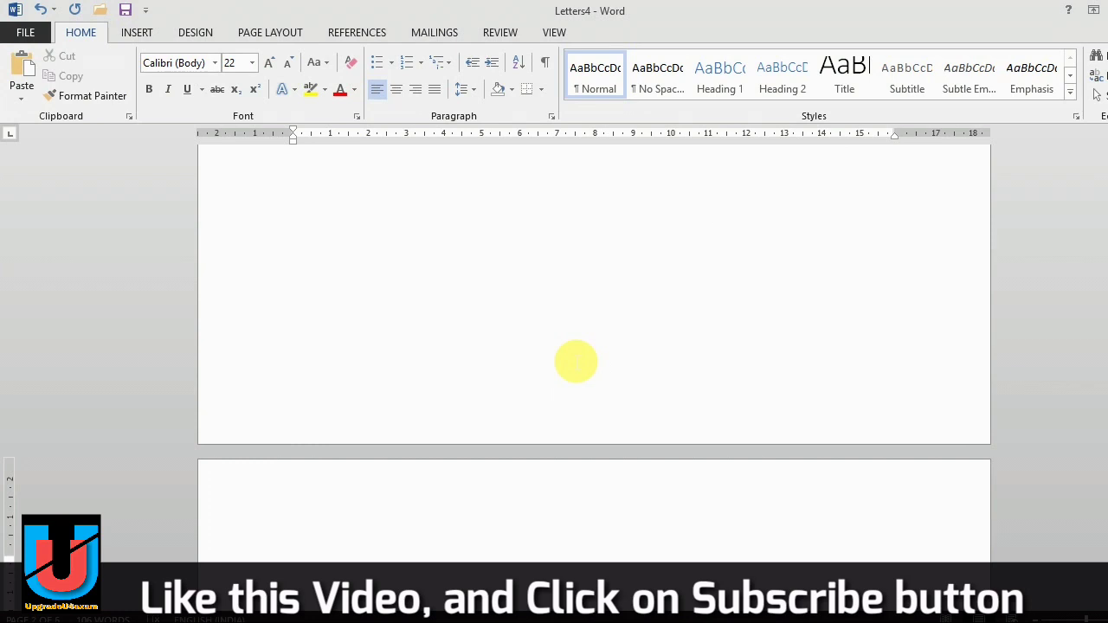
pyautogui.press('BackSpace')
pyautogui.write('Like→ Share→ Subscibe → Bell Icon')
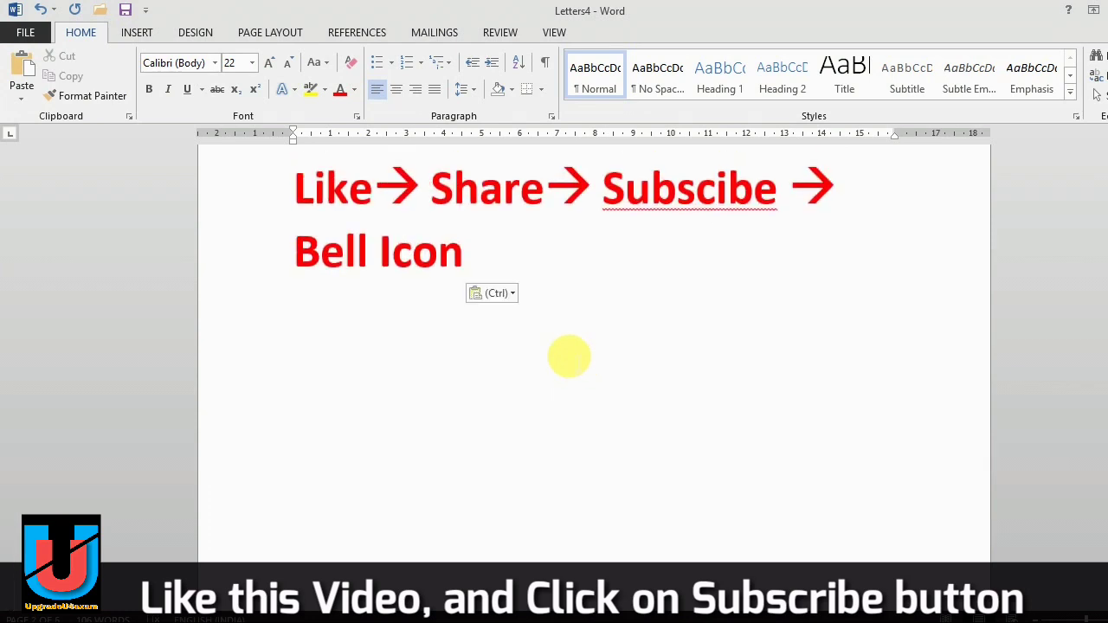
pyautogui.scroll(2, 576, 363)
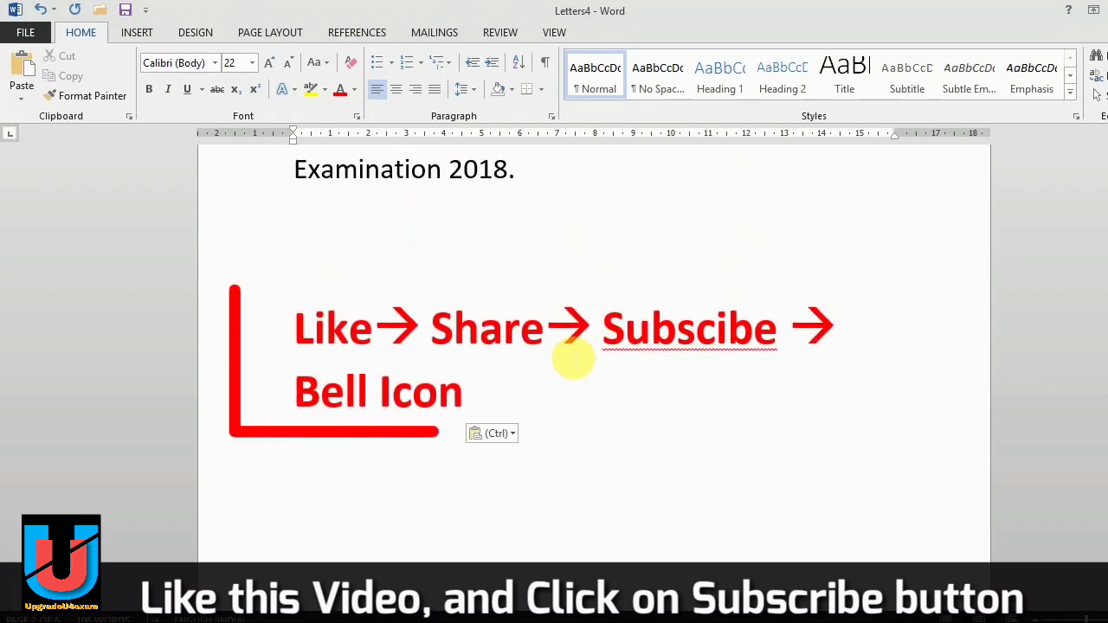